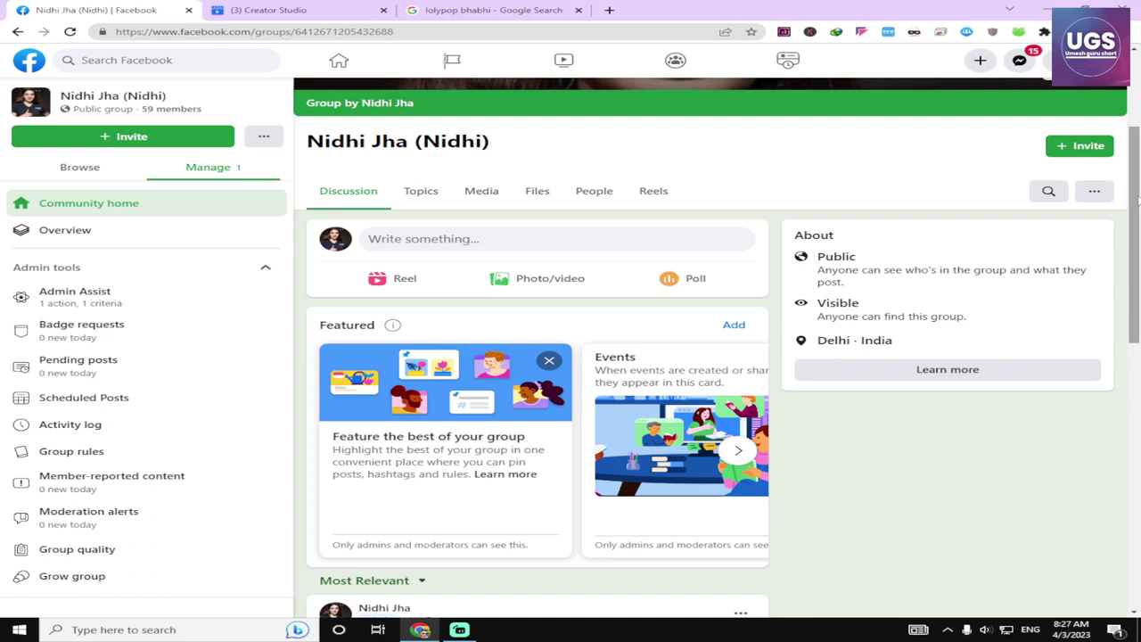
Look through the group's discussion feed, examining the repeated admin posts and the posts welcoming new members
left_click_drag(1137, 204, 1136, 347)
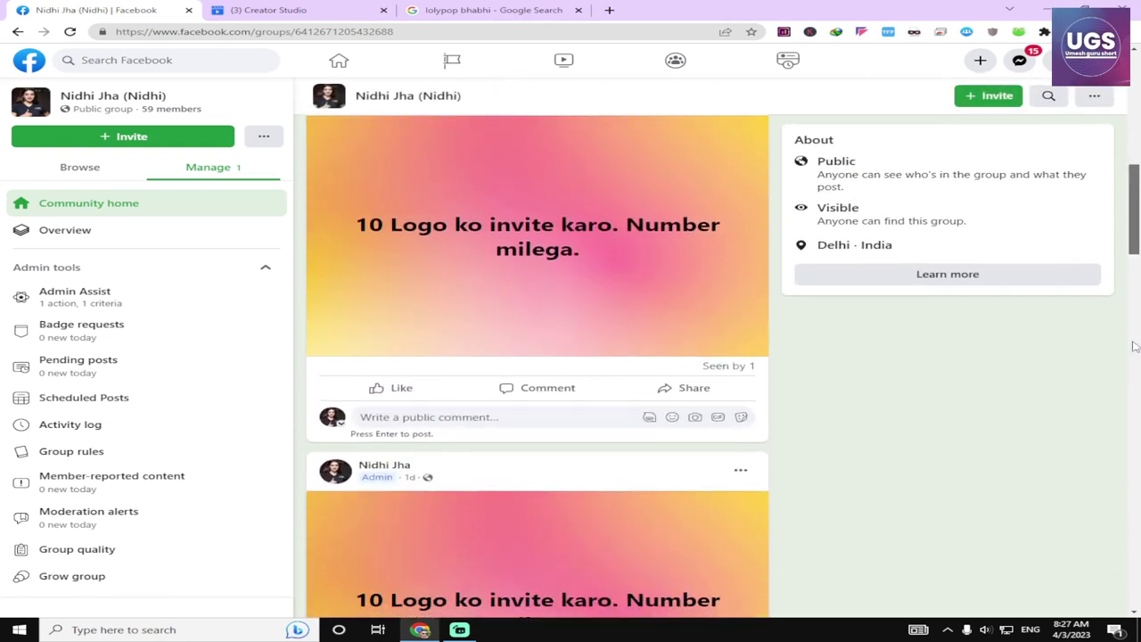
scroll(754, 433, "down", 8)
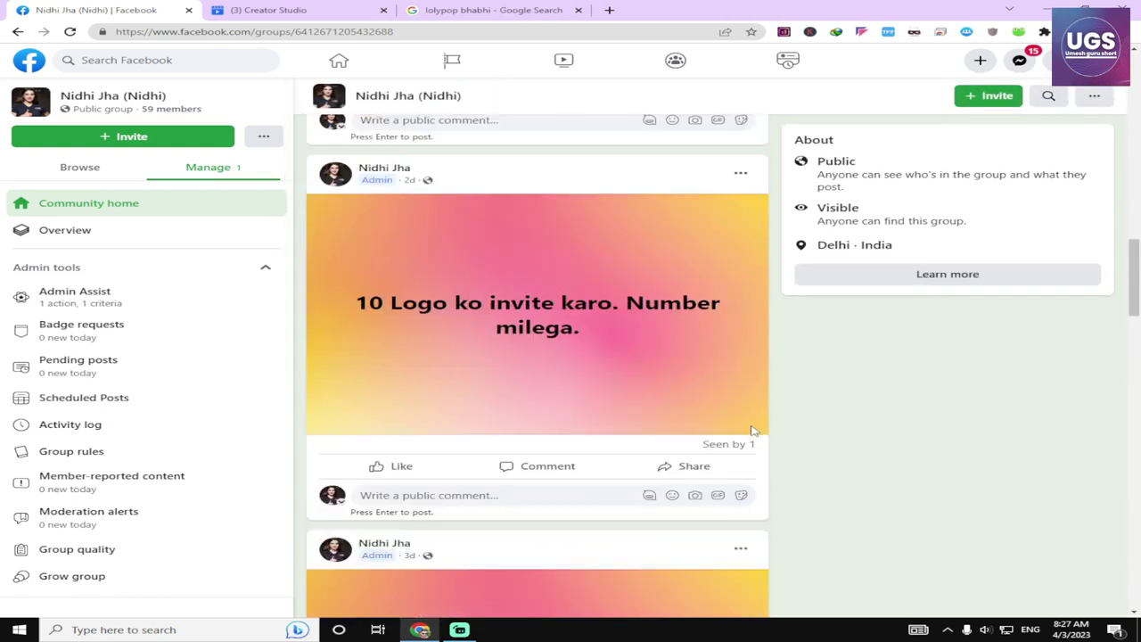
scroll(753, 428, "down", 10)
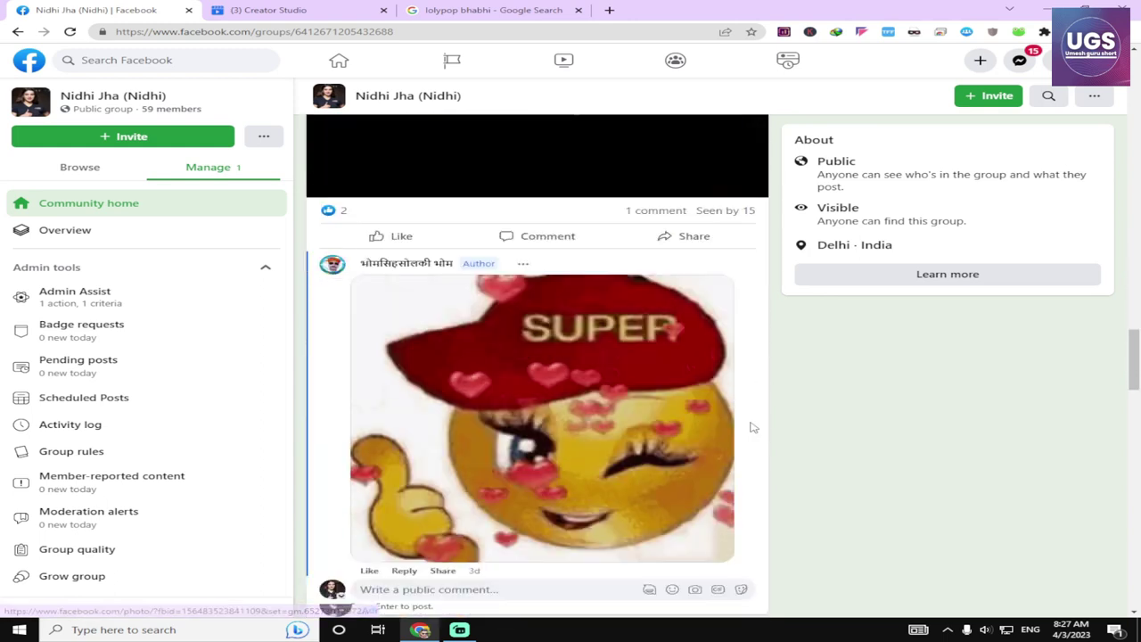
scroll(753, 429, "down", 2)
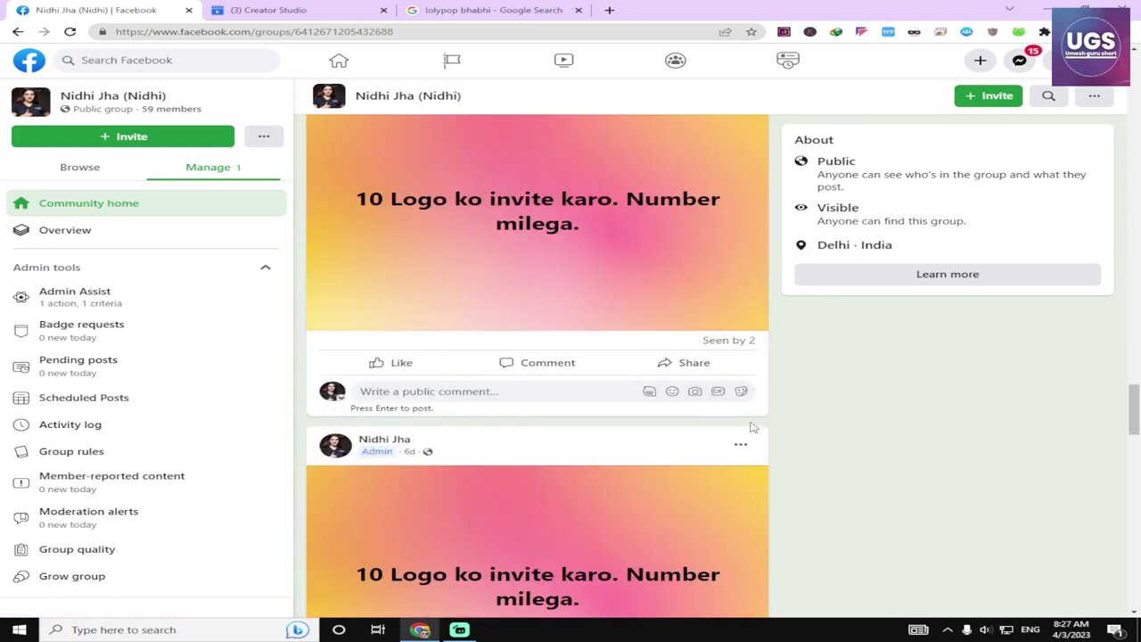
scroll(753, 428, "down", 10)
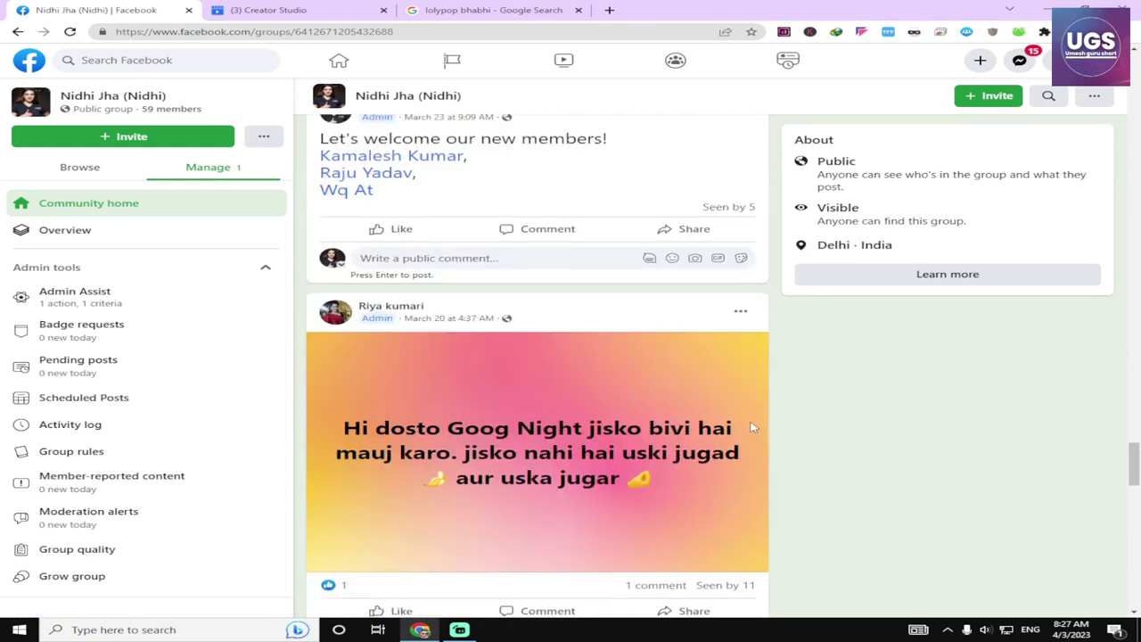
scroll(752, 428, "up", 3)
scroll(753, 428, "up", 2)
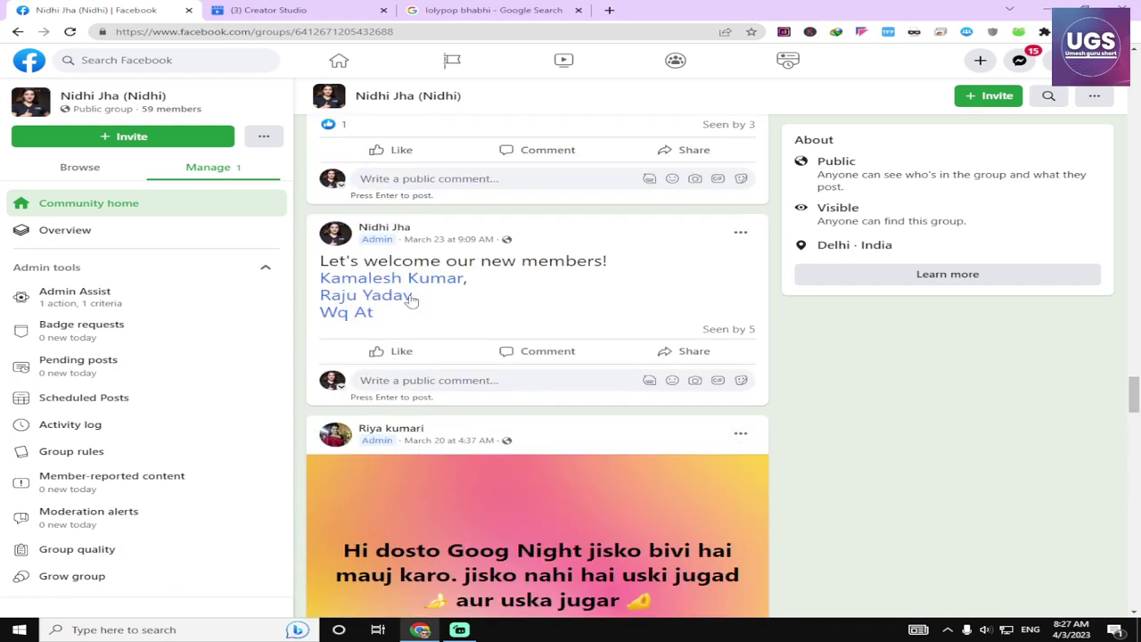
scroll(589, 521, "down", 15)
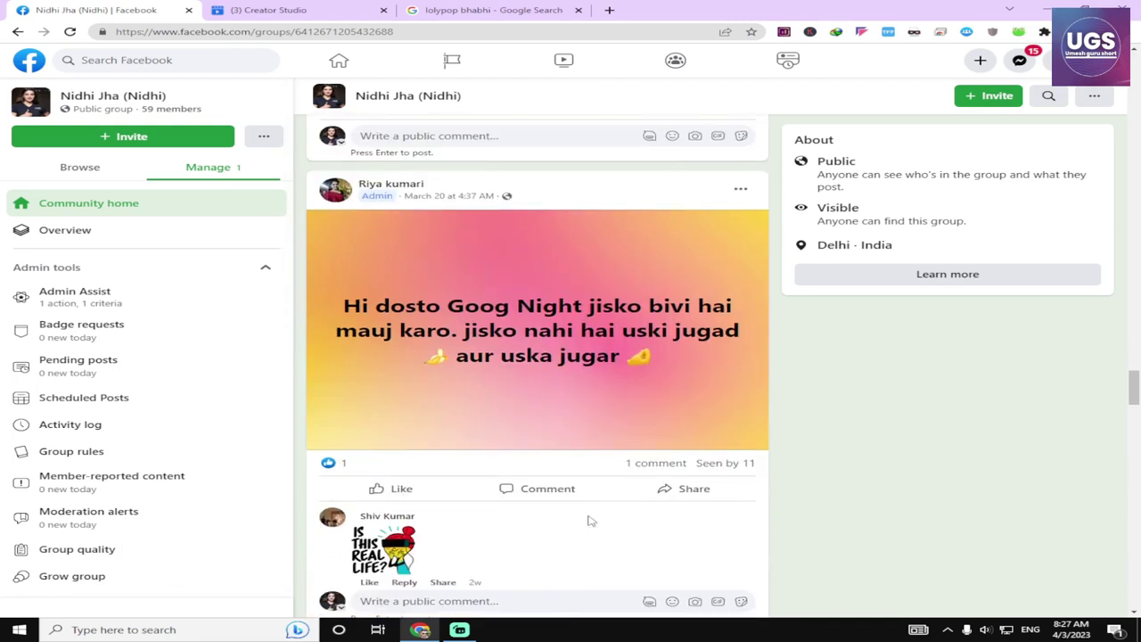
scroll(589, 518, "up", 3)
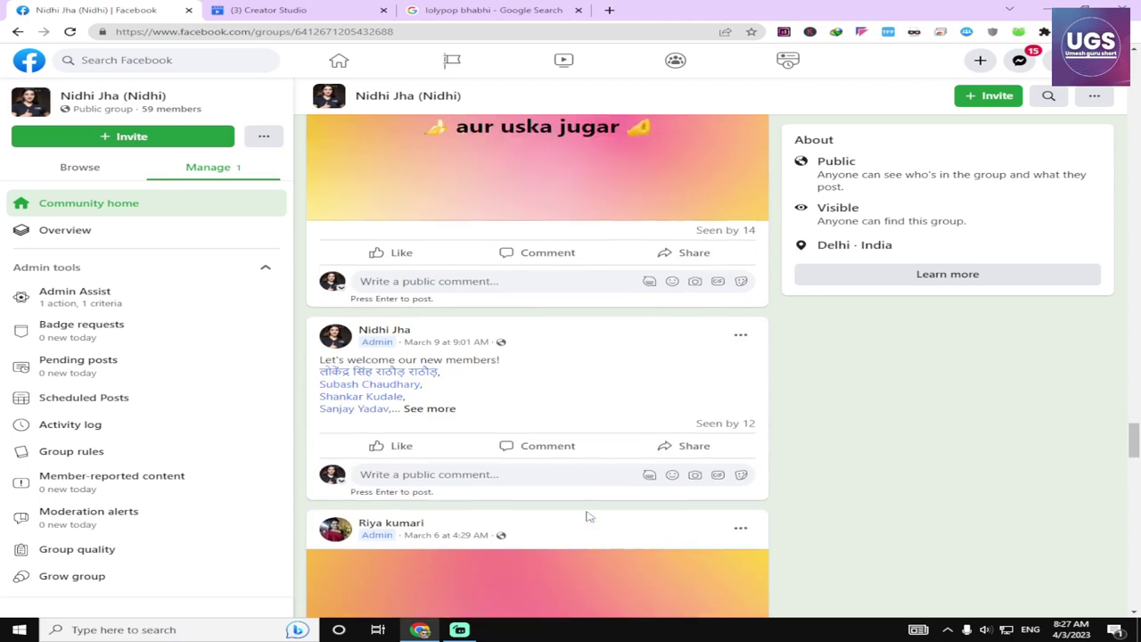
scroll(436, 357, "down", 15)
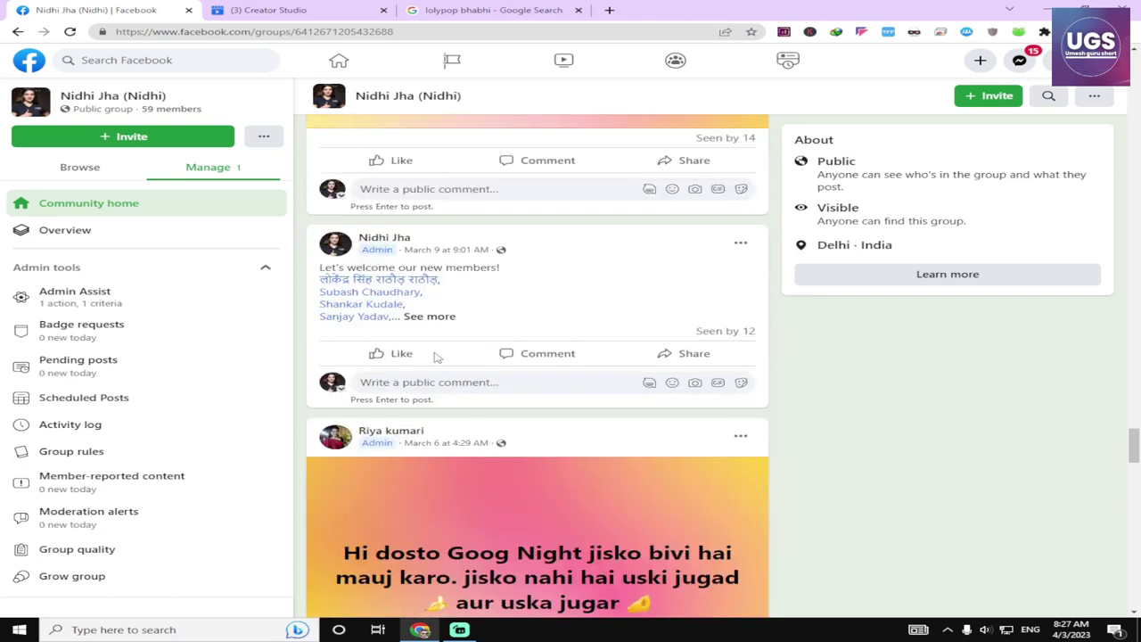
scroll(436, 357, "down", 3)
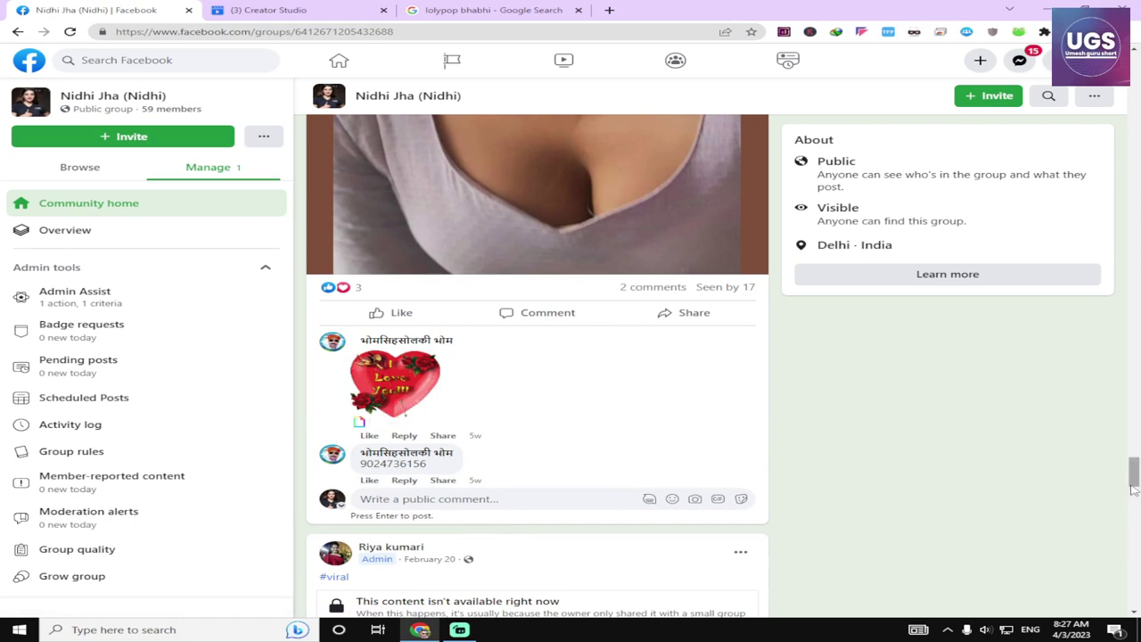
left_click_drag(1132, 488, 1129, 97)
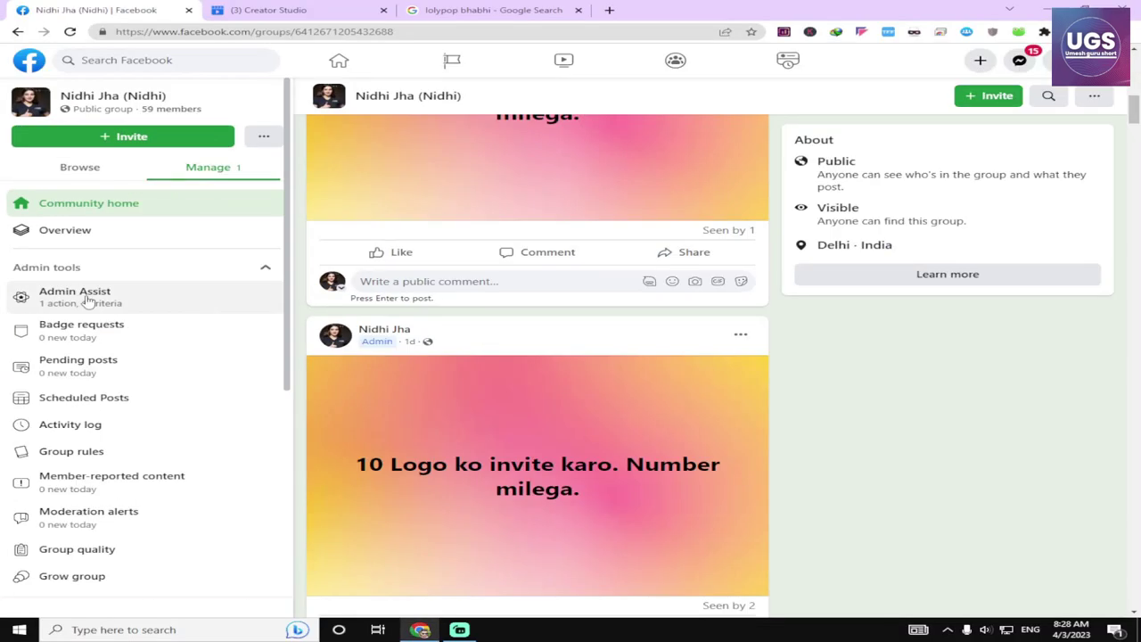
Open the group's Admin Assist and review the weekly schedule of the existing welcome post
left_click(113, 332)
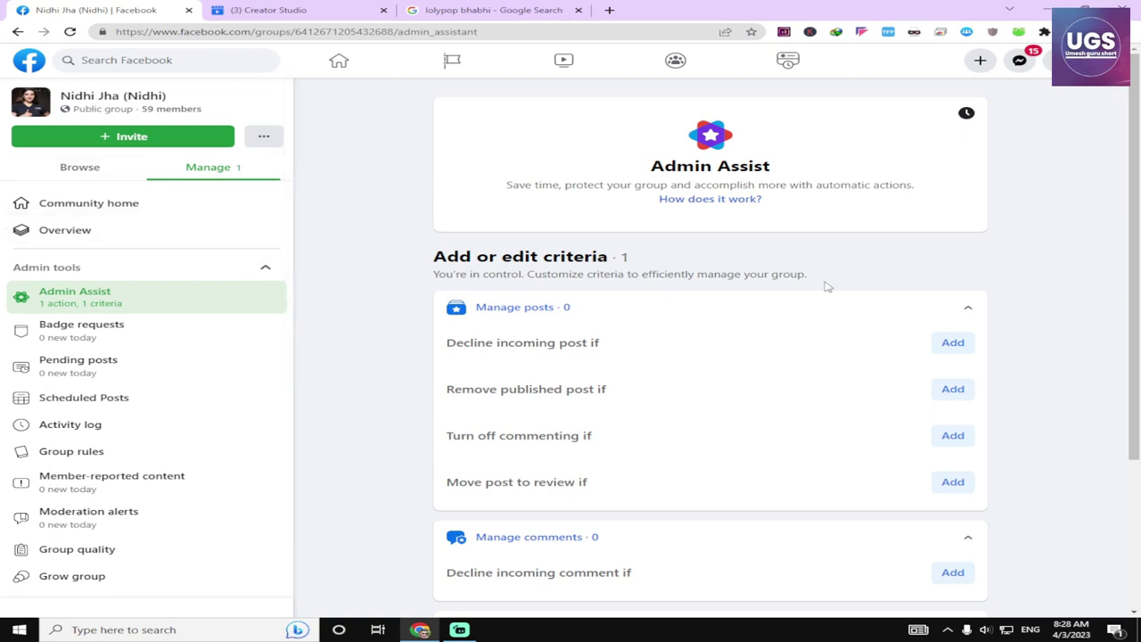
scroll(827, 286, "down", 3)
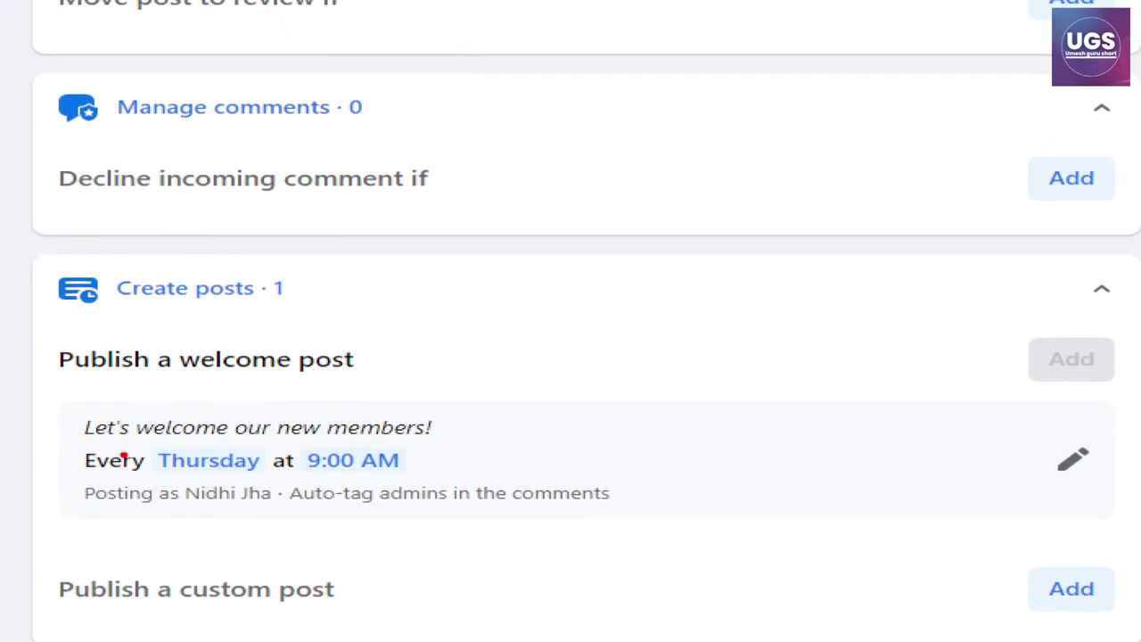
left_click_drag(149, 467, 426, 483)
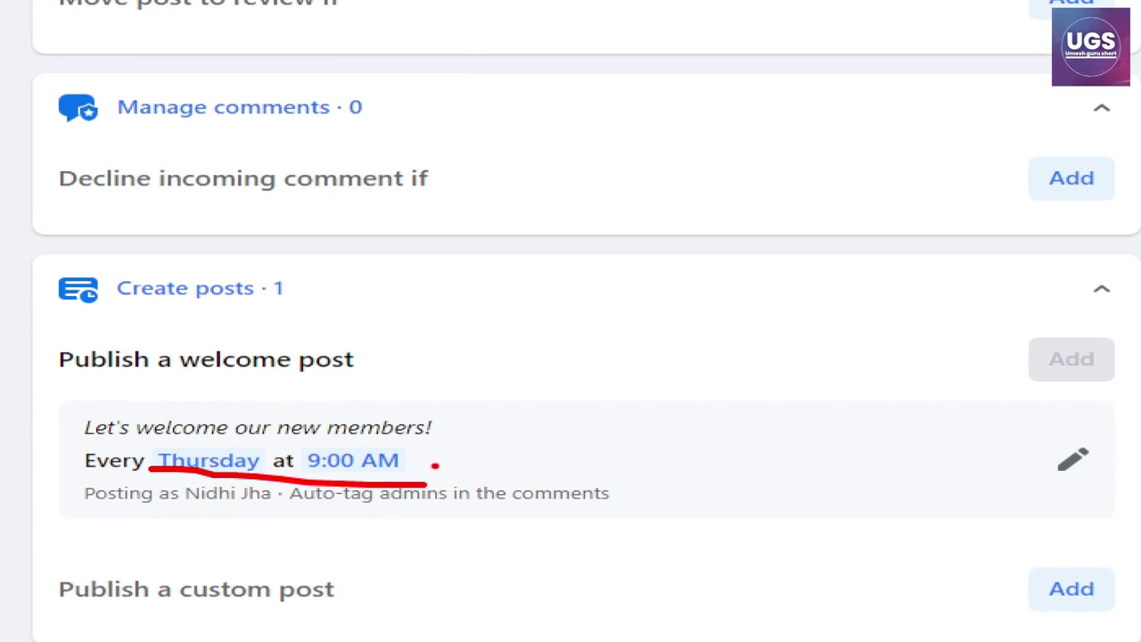
left_click_drag(432, 443, 426, 478)
mouse_move(434, 439)
left_mouse_down()
mouse_move(48, 413)
mouse_move(6, 496)
mouse_move(161, 473)
left_mouse_up()
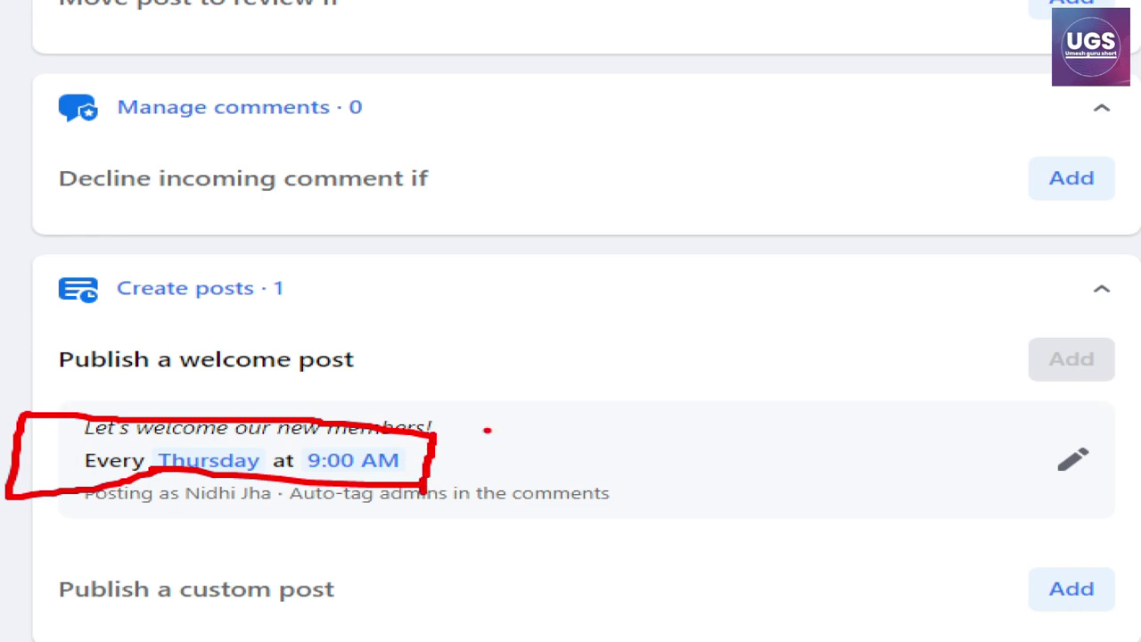
mouse_move(486, 430)
left_mouse_down()
mouse_move(492, 453)
mouse_move(700, 373)
left_mouse_up()
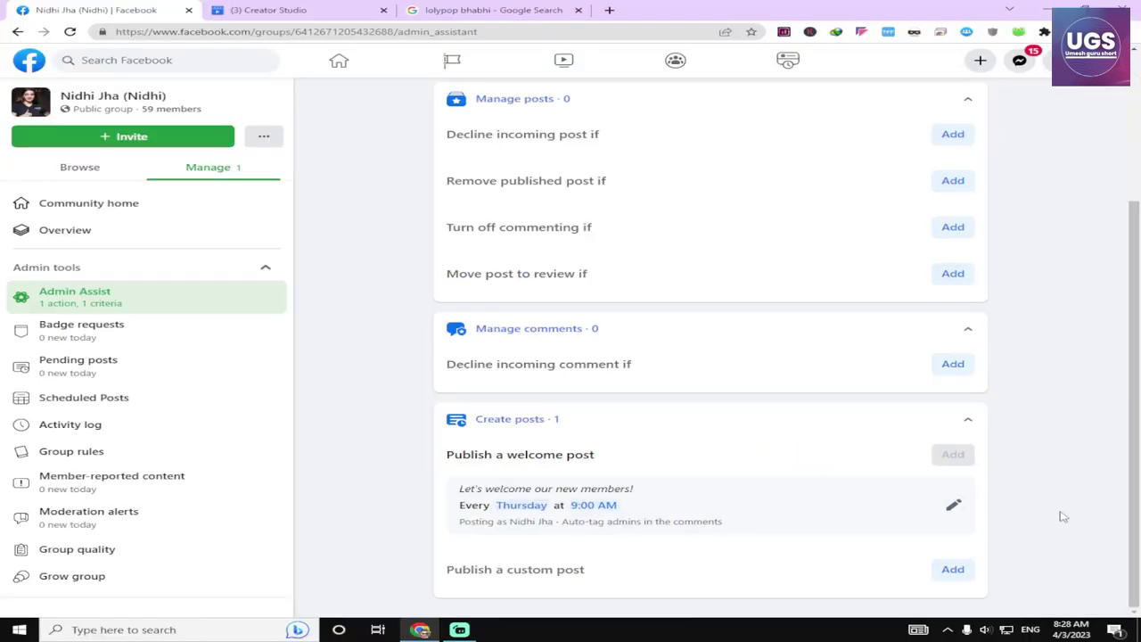
Delete the existing welcome post scheduled for every Thursday at 9:00 AM from Admin Assist
left_click(952, 505)
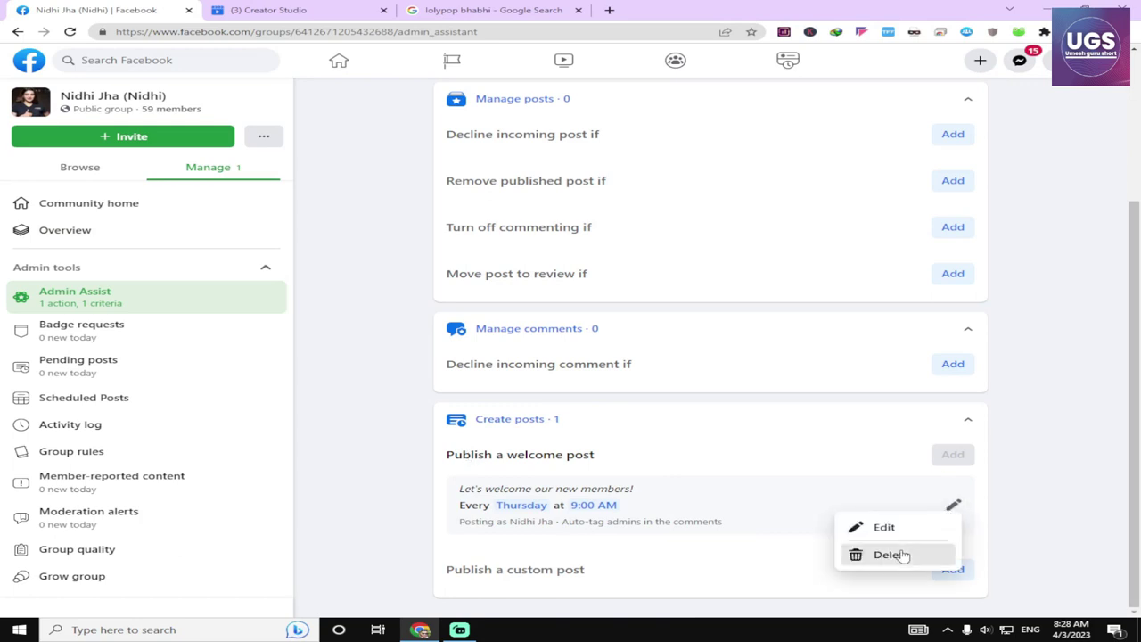
left_click(891, 554)
left_click(708, 369)
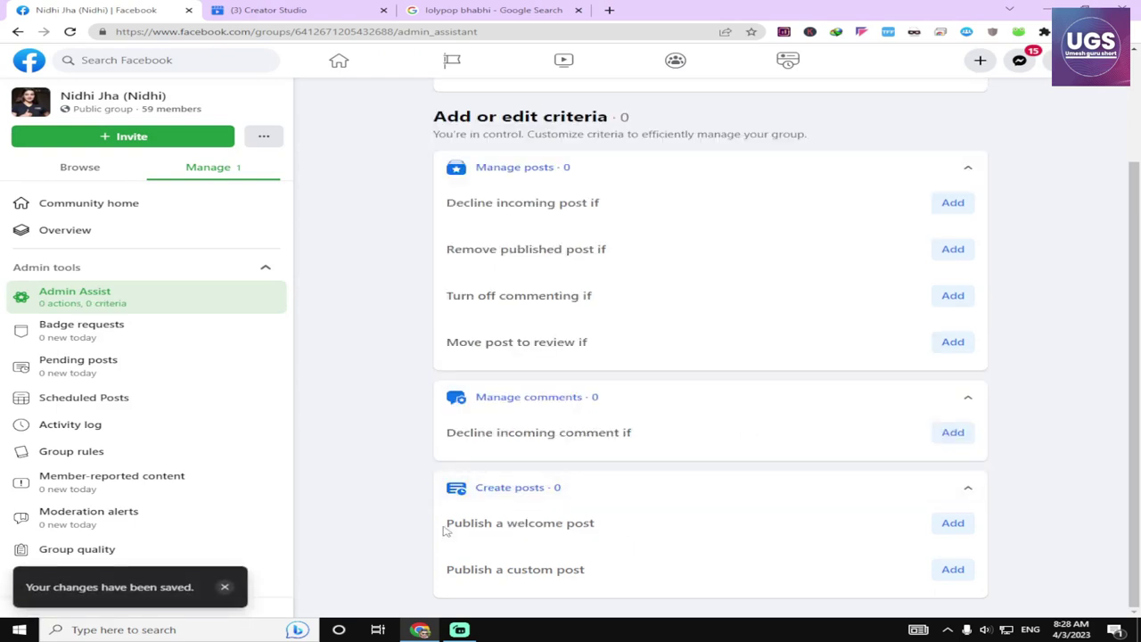
Start adding a new welcome post in Admin Assist and continue past the introduction to its publishing criteria
left_click_drag(446, 531, 630, 532)
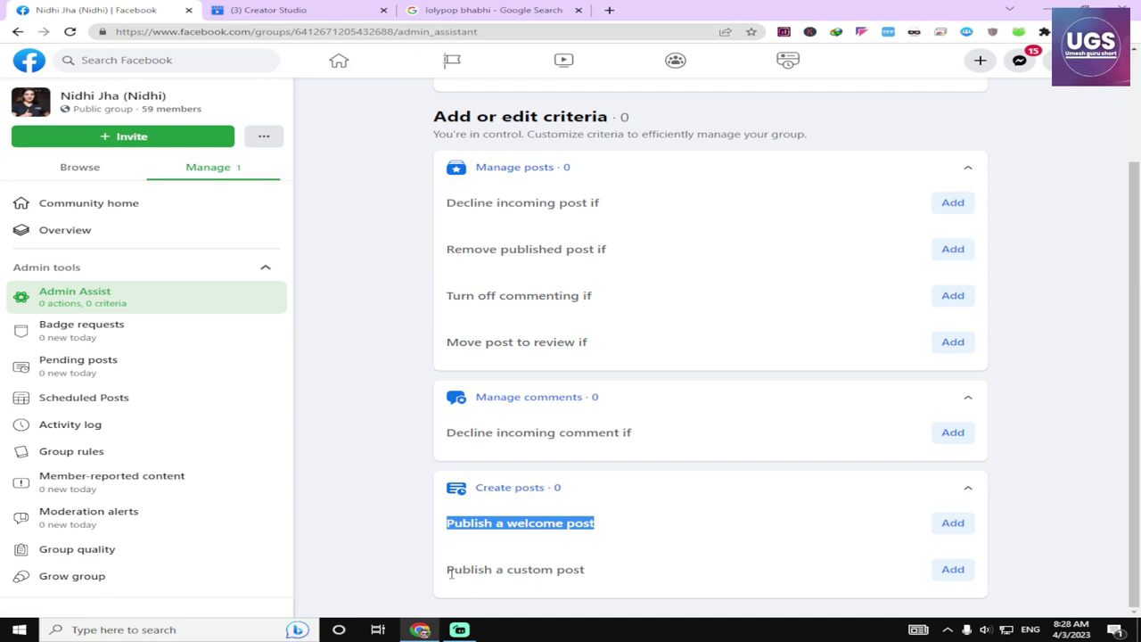
left_click_drag(449, 574, 692, 577)
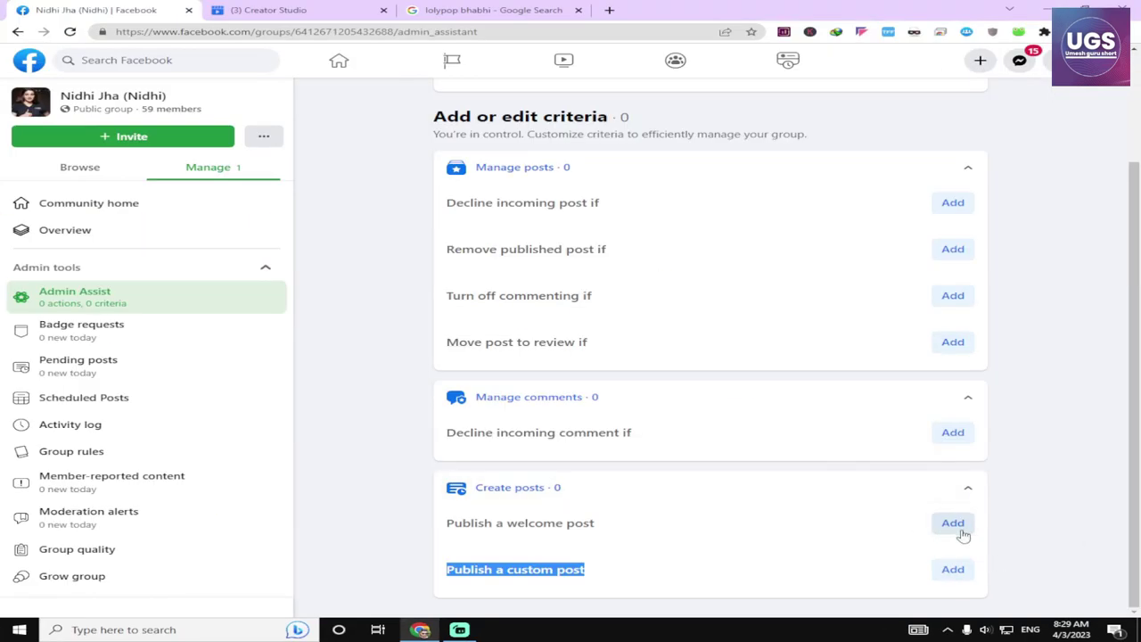
left_click(775, 537)
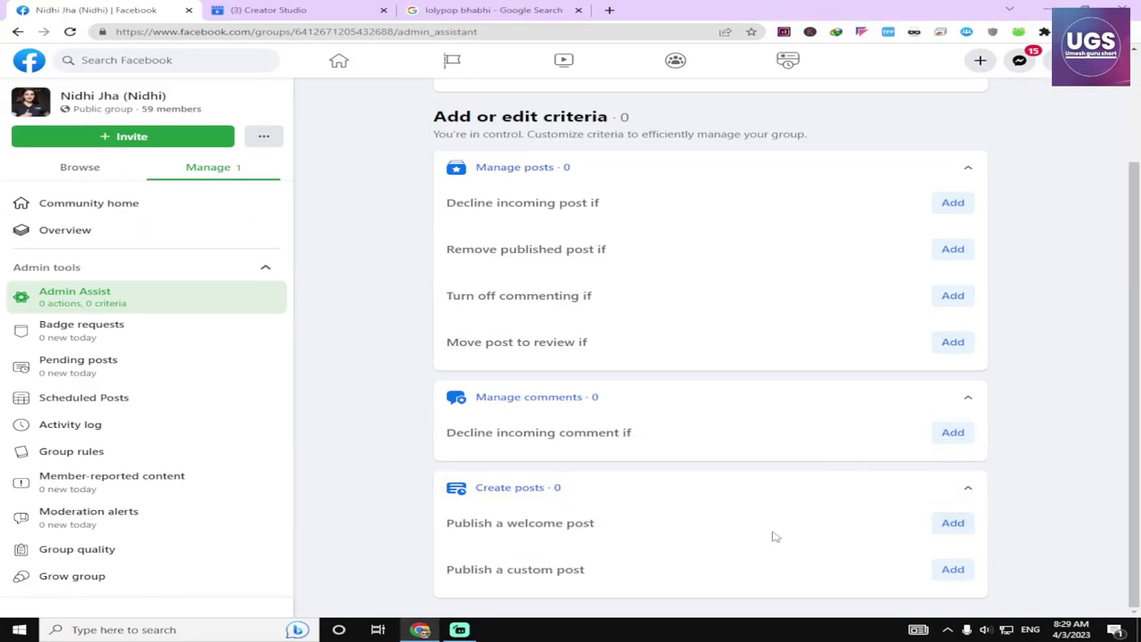
left_click(951, 528)
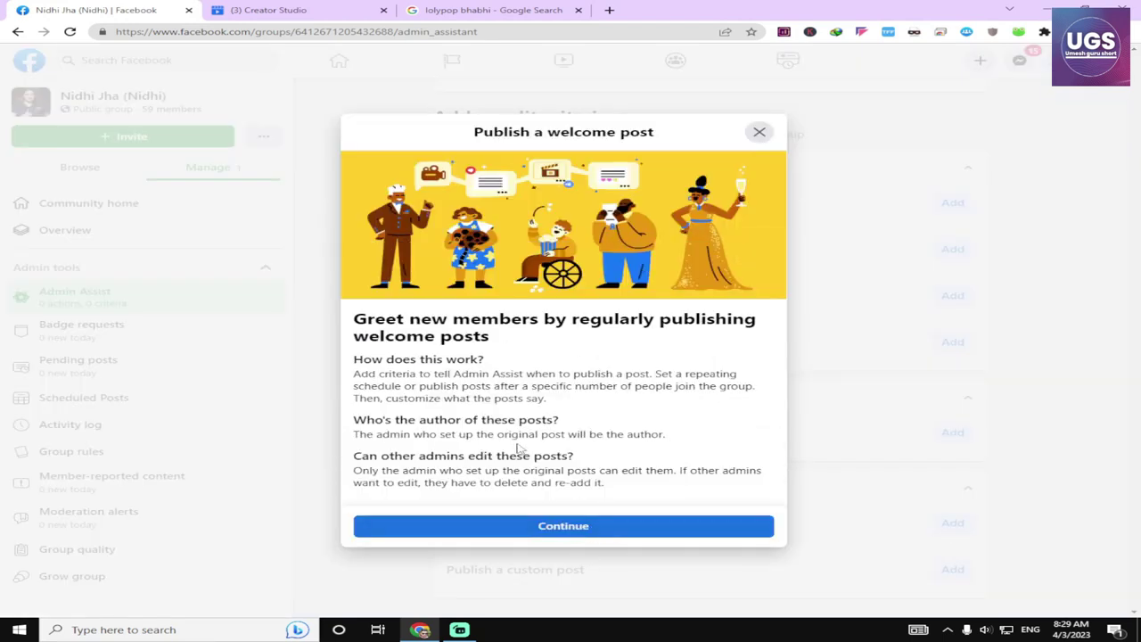
left_click(532, 528)
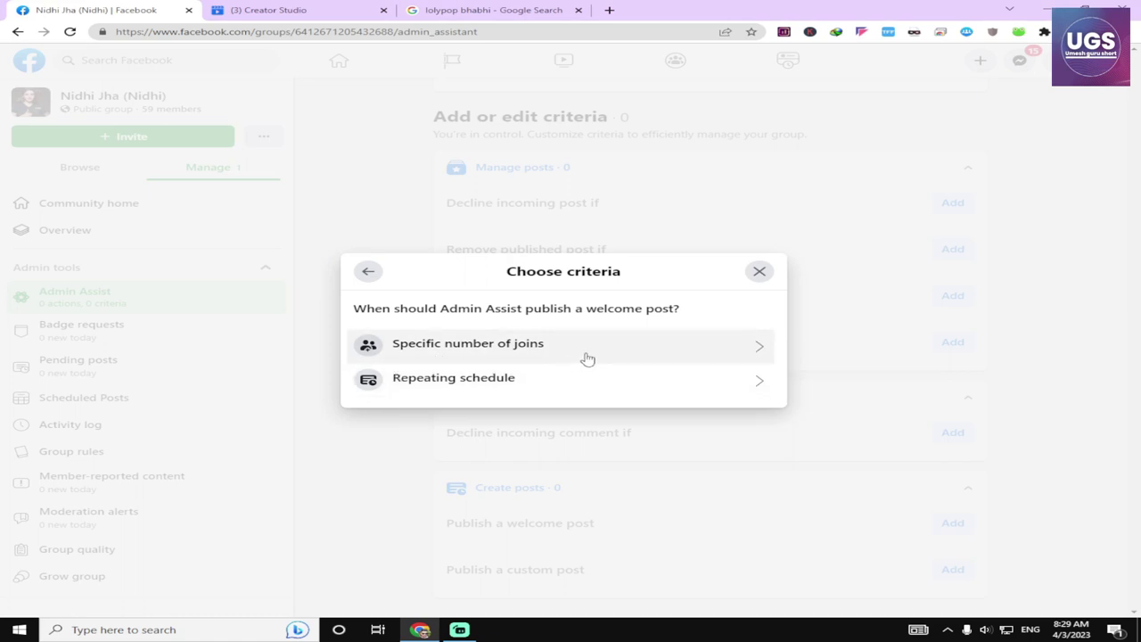
Examine the message, photo, repeat and first-post settings of the Repeating schedule criterion, and return to the criteria choice
left_click(504, 380)
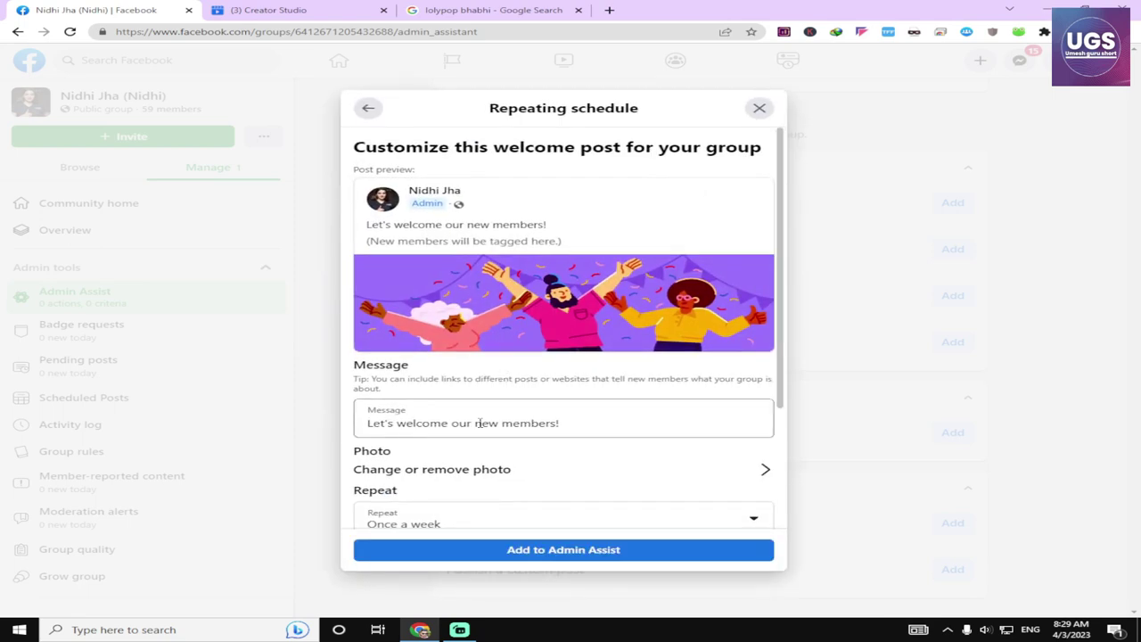
scroll(502, 423, "down", 2)
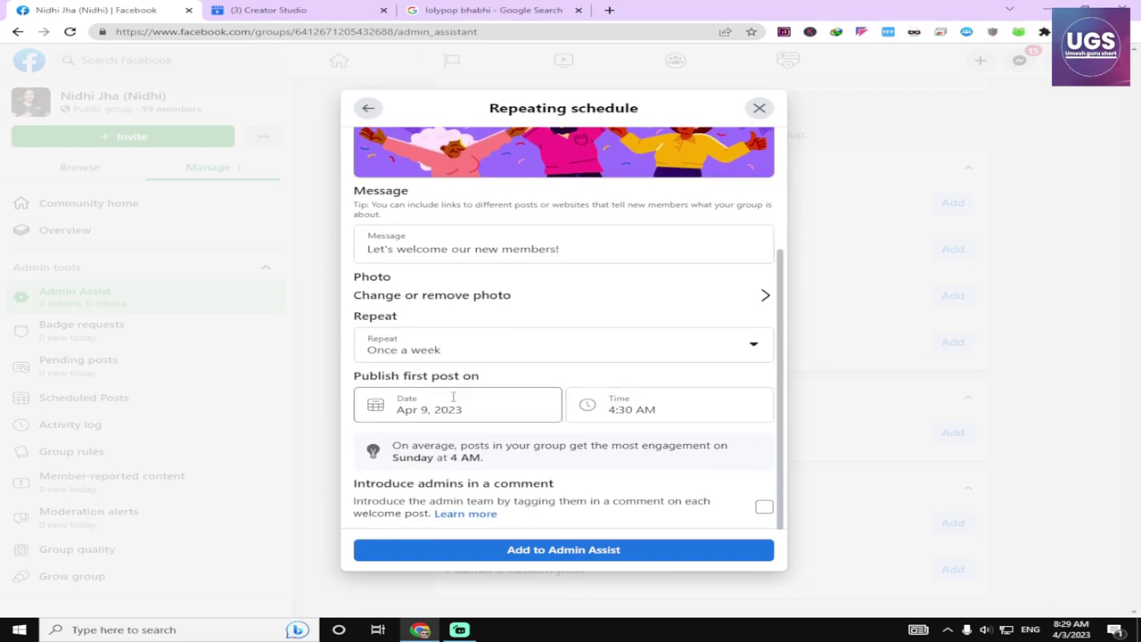
scroll(454, 385, "up", 2)
left_click_drag(370, 368, 734, 369)
left_click(576, 369)
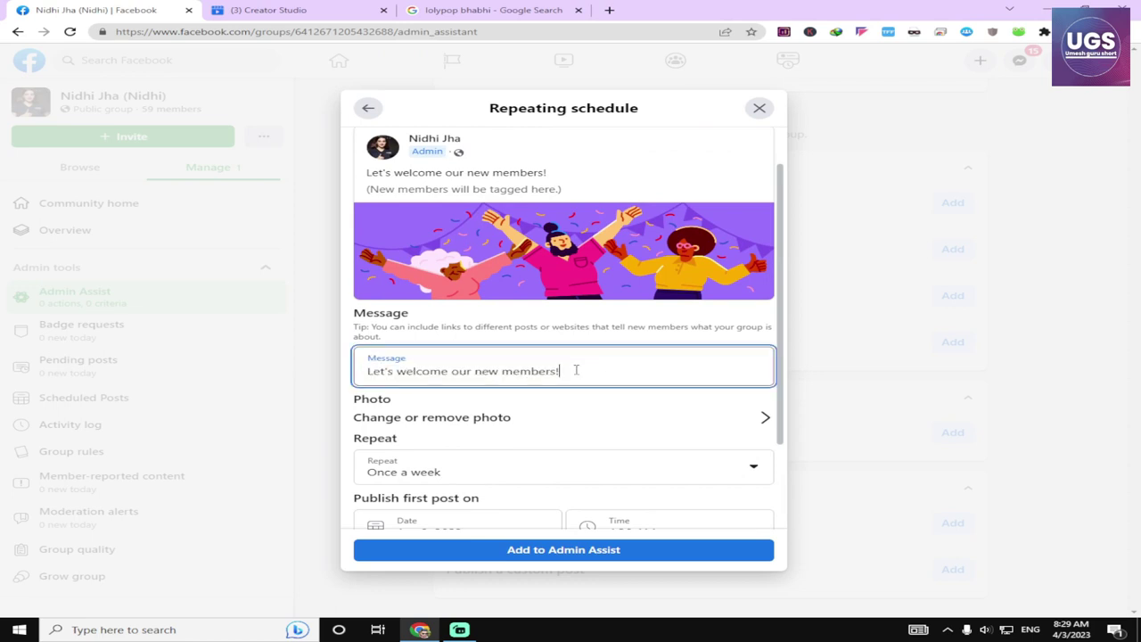
scroll(576, 297, "down", 2)
scroll(533, 313, "up", 3)
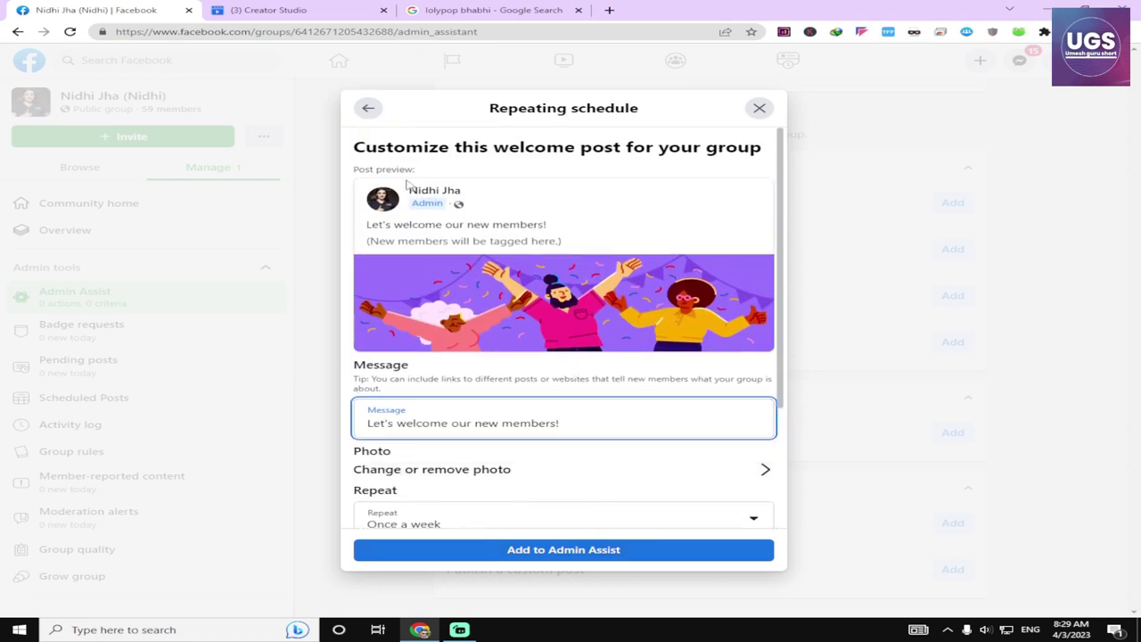
left_click(370, 109)
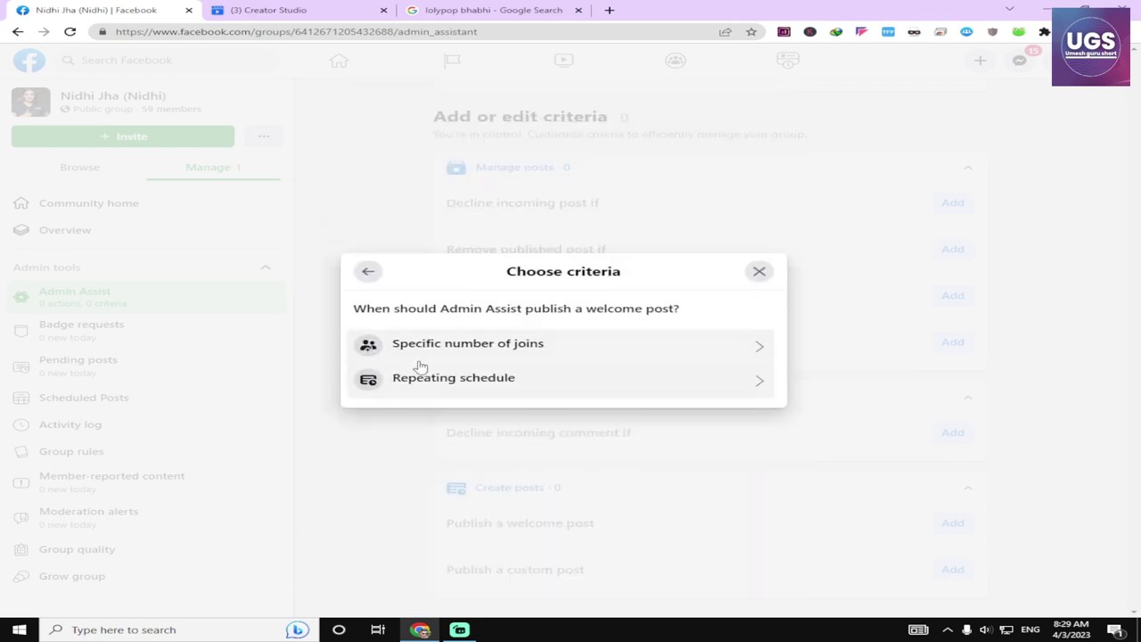
right_click(527, 355)
left_click(673, 268)
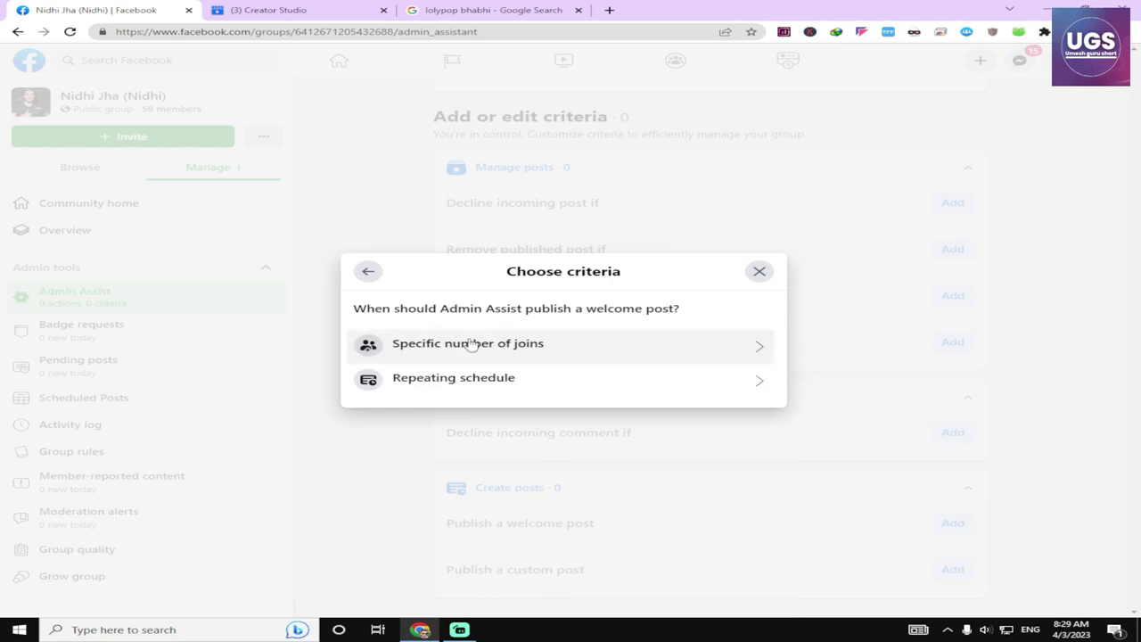
Examine the welcome post settings of the Specific number of joins criterion and return to the criteria choice
left_click(542, 342)
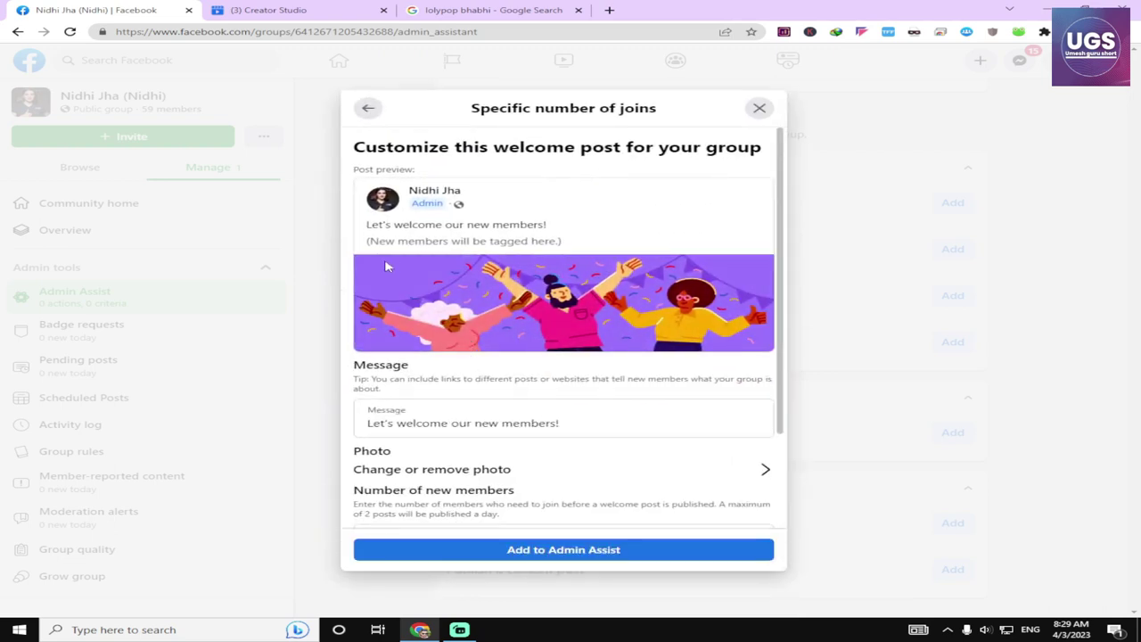
scroll(585, 502, "down", 2)
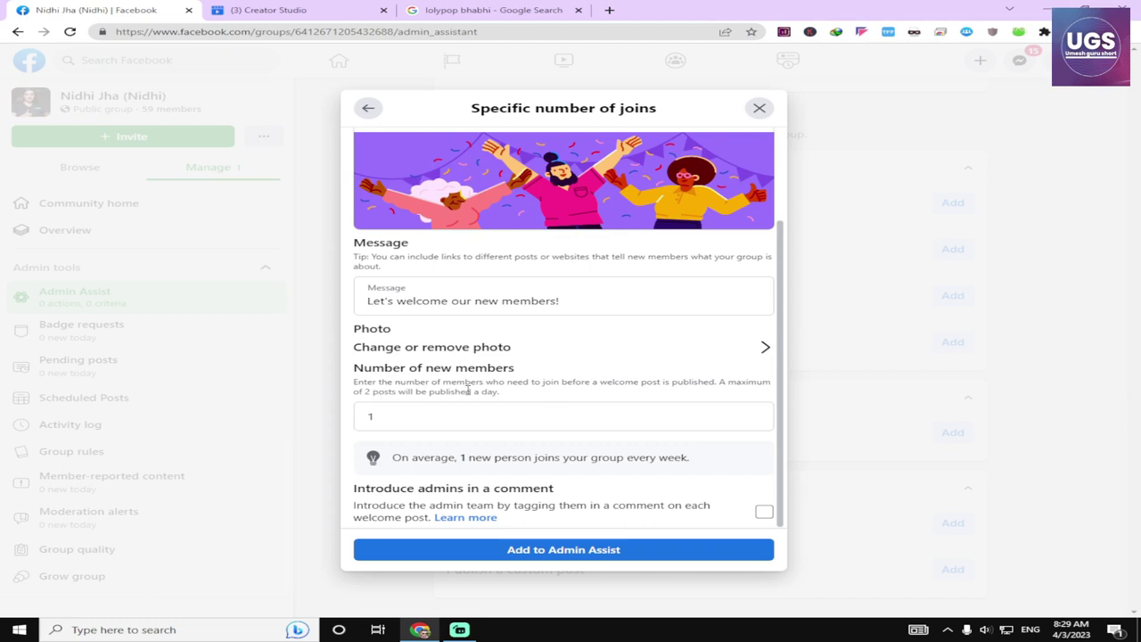
scroll(499, 430, "down", 1)
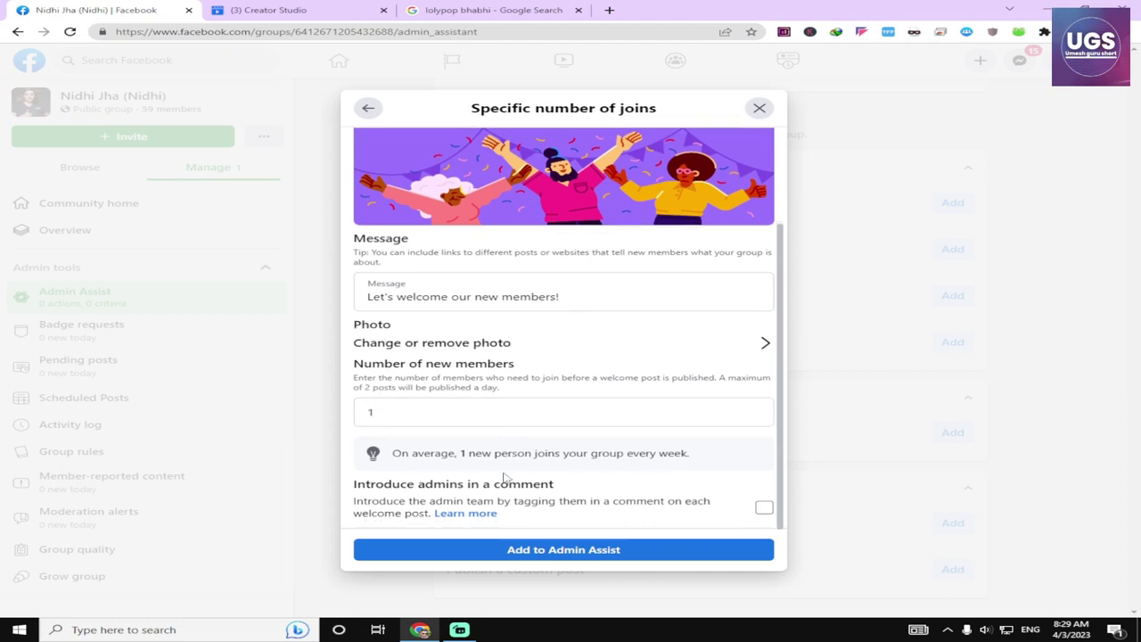
scroll(503, 477, "up", 2)
scroll(496, 443, "down", 2)
scroll(386, 166, "up", 2)
left_click(368, 107)
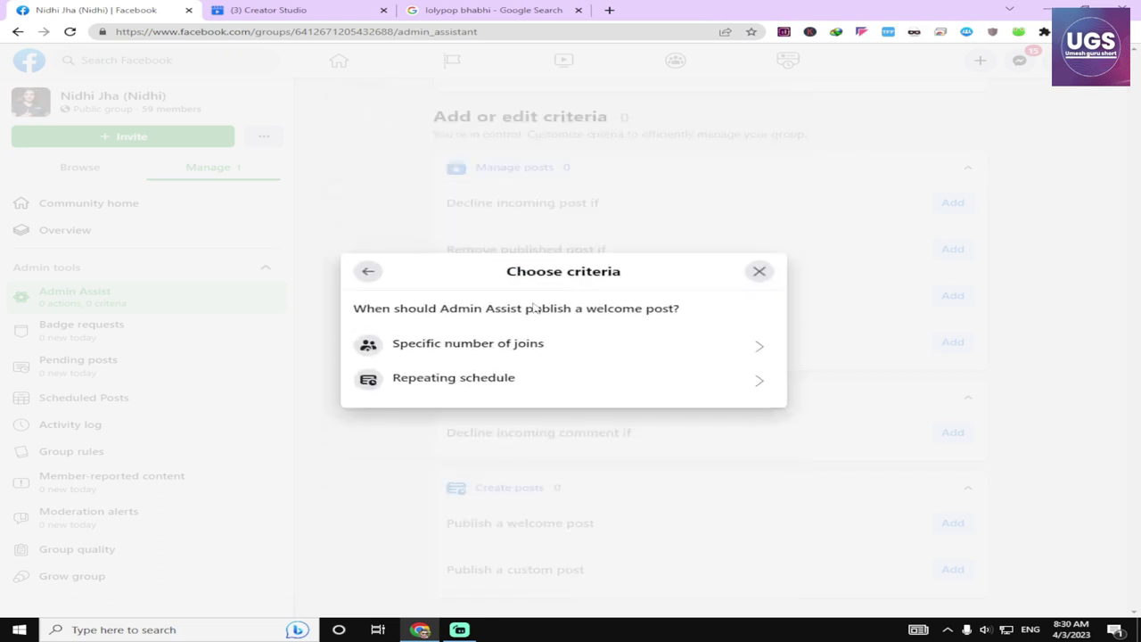
Choose the Repeating schedule criterion for the welcome post and set its first-post time to 8:00 PM
left_click(573, 384)
scroll(495, 453, "down", 3)
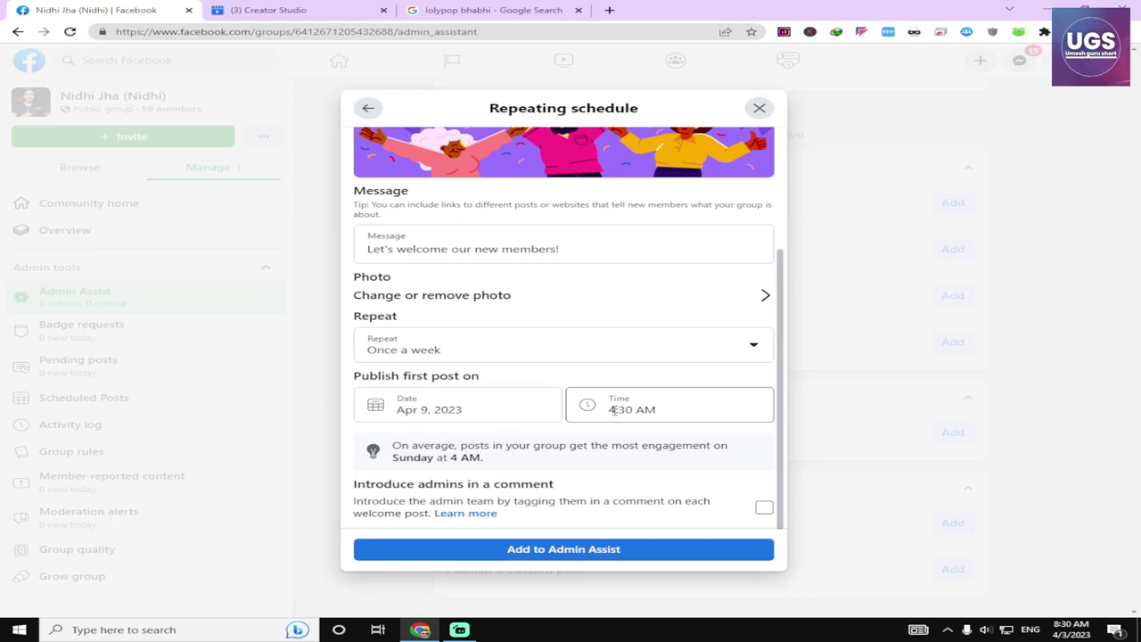
left_click(613, 409)
scroll(603, 543, "down", 3)
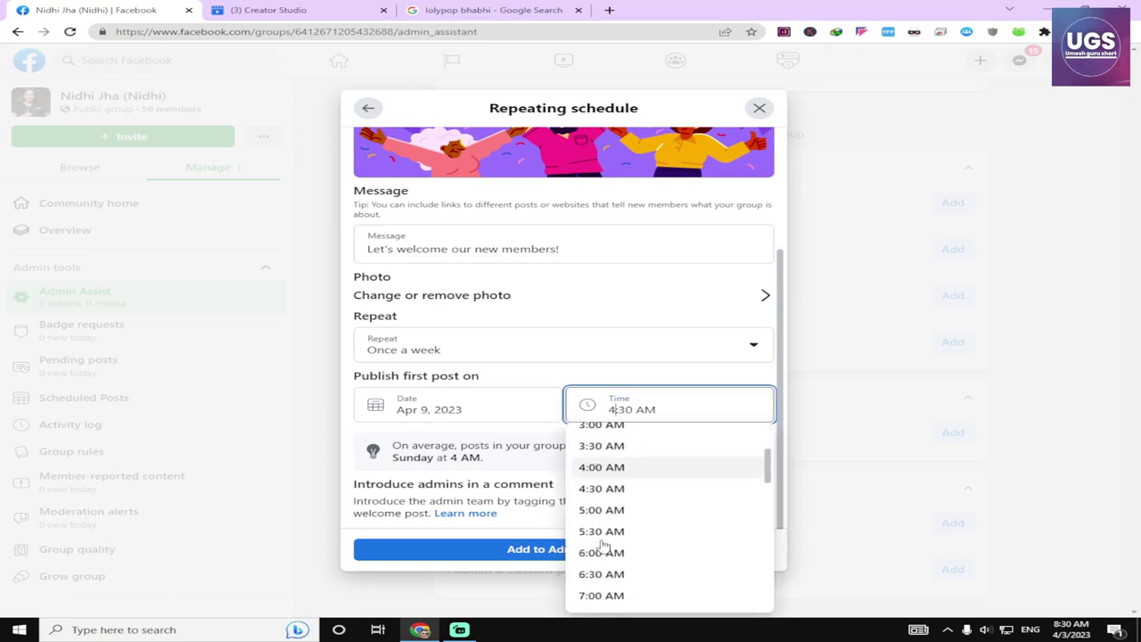
scroll(603, 544, "down", 10)
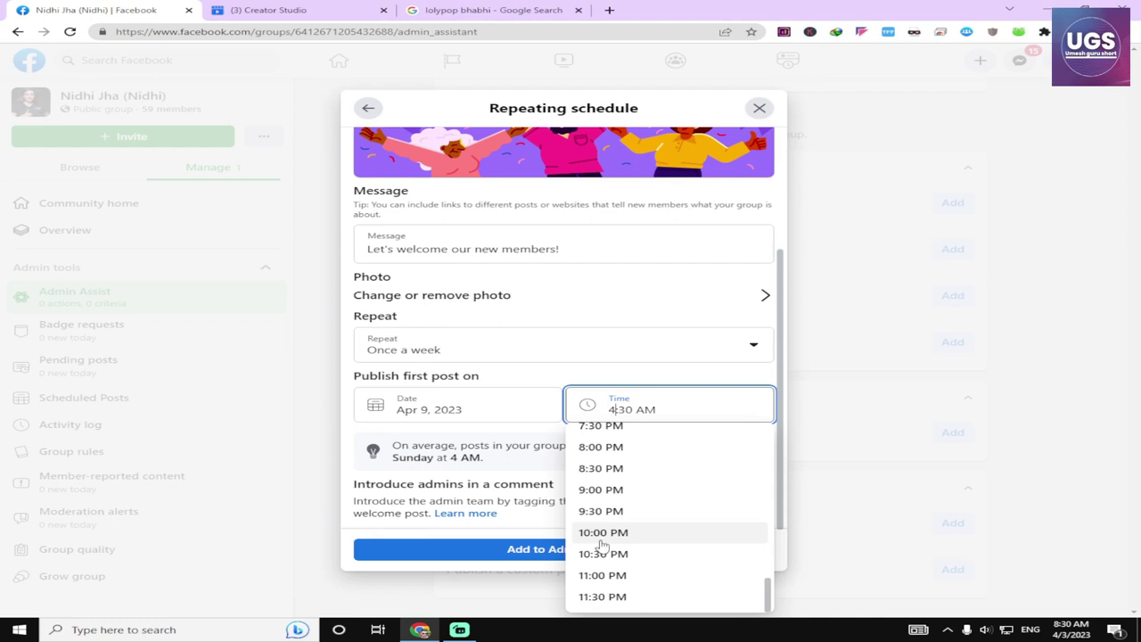
left_click(612, 447)
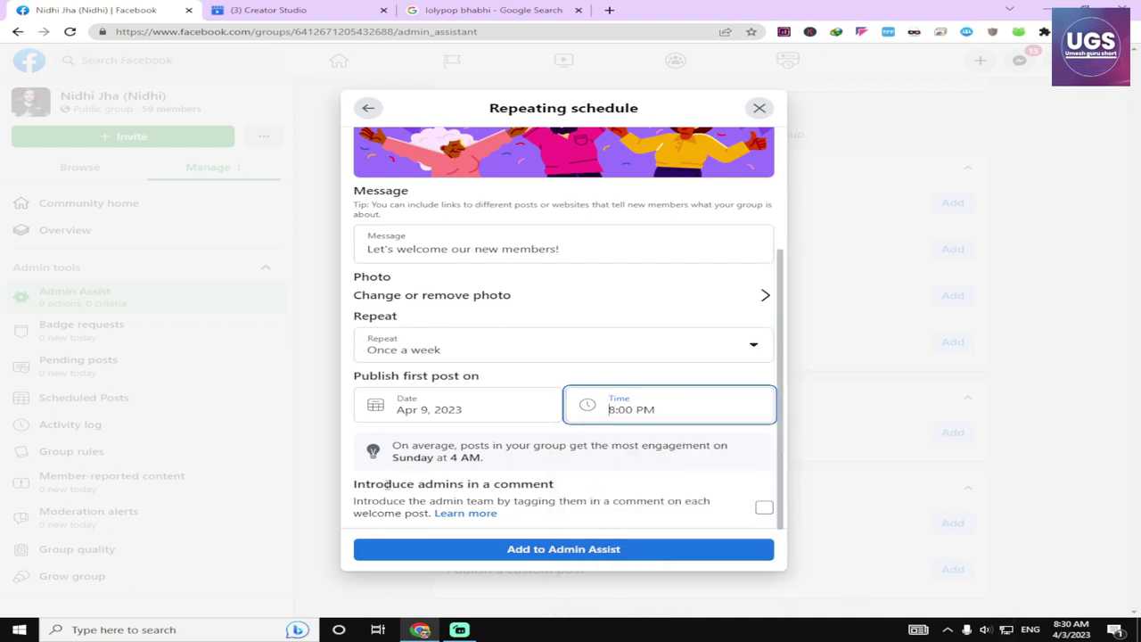
Turn on introducing admins in a comment and add the welcome post to Admin Assist with the once-a-week repeat
left_click(765, 508)
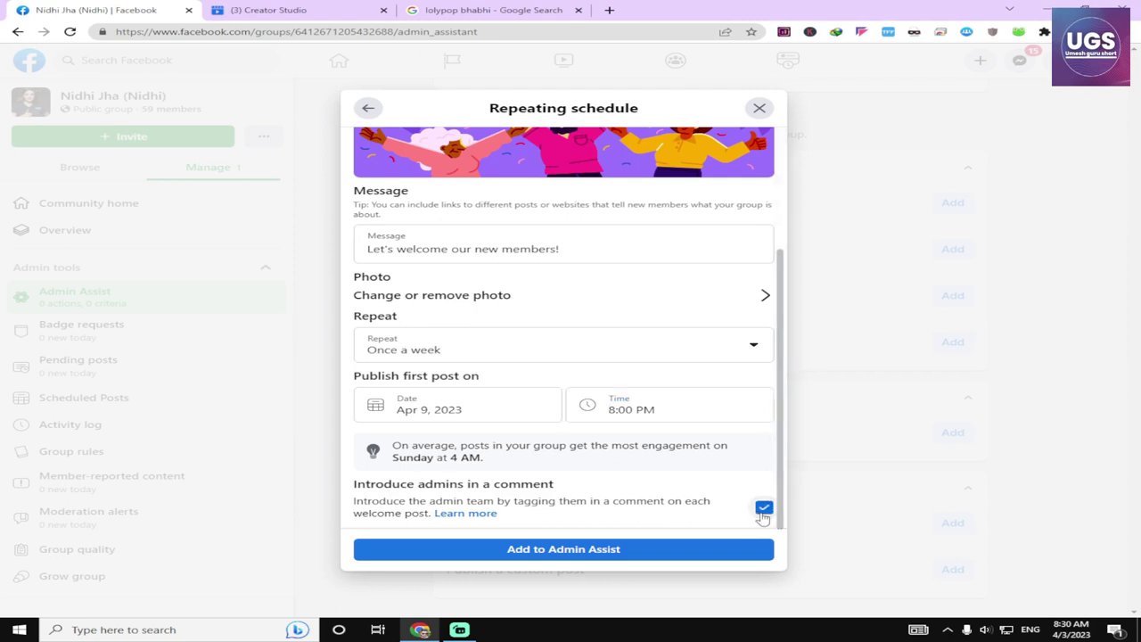
scroll(462, 358, "up", 2)
scroll(461, 359, "down", 2)
left_click(422, 360)
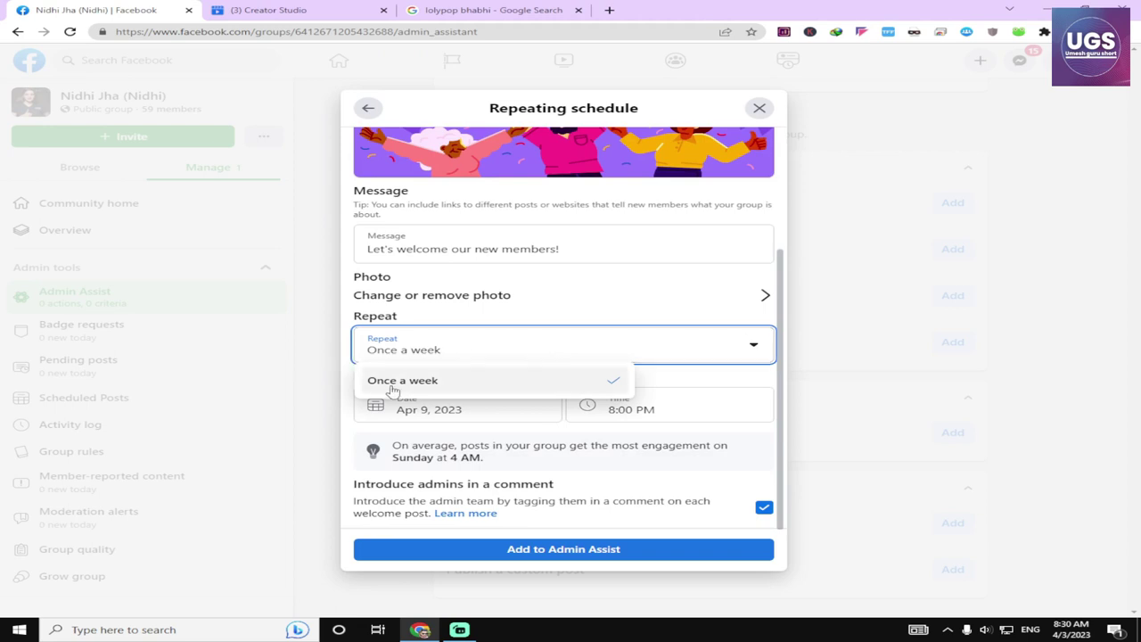
left_click(599, 286)
scroll(563, 267, "up", 2)
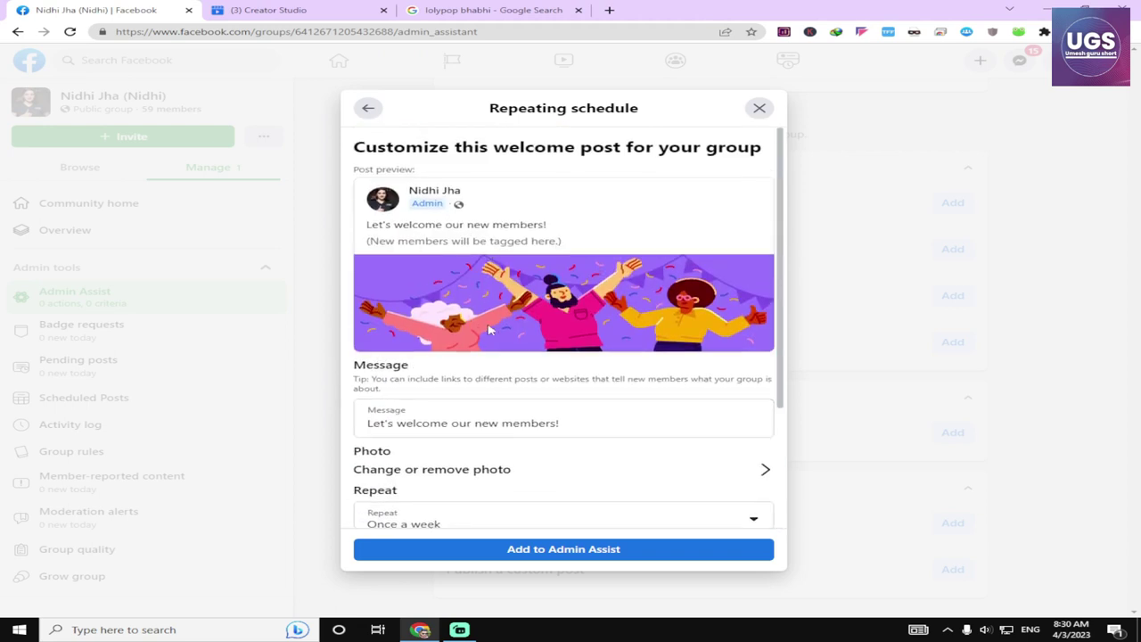
left_click(547, 551)
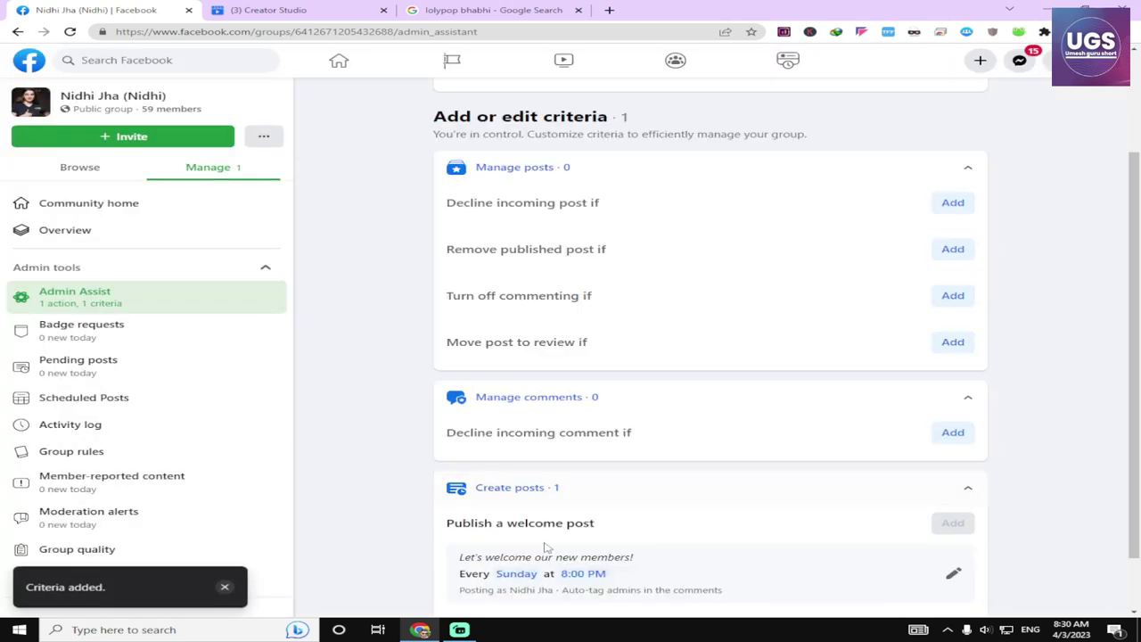
Start adding a custom post in Admin Assist and continue past its introduction
scroll(631, 558, "down", 1)
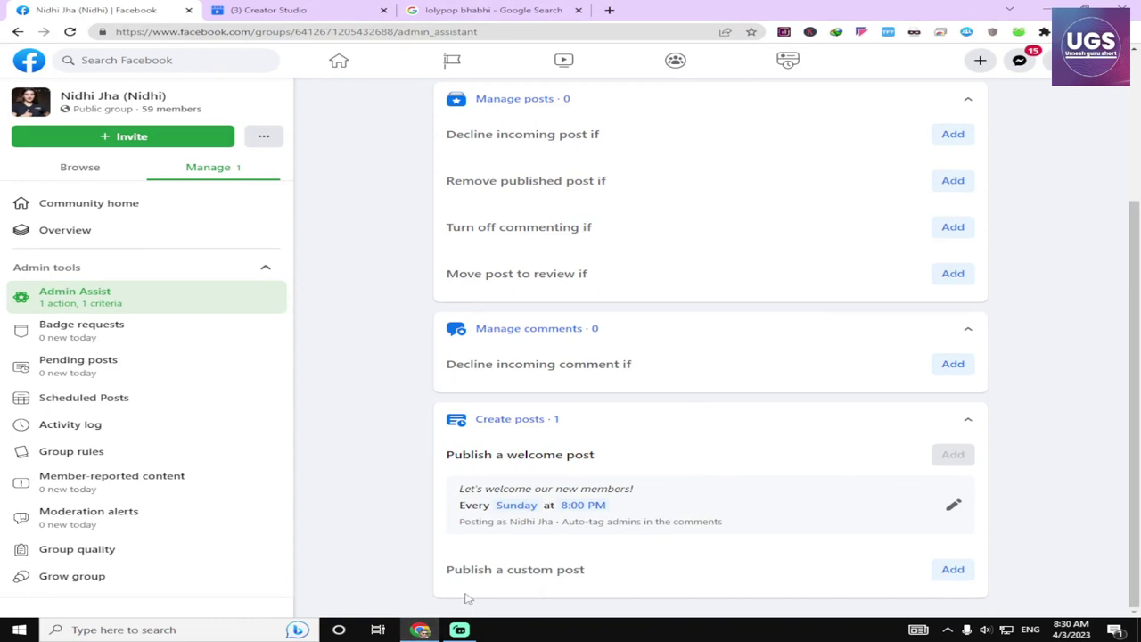
left_click(951, 571)
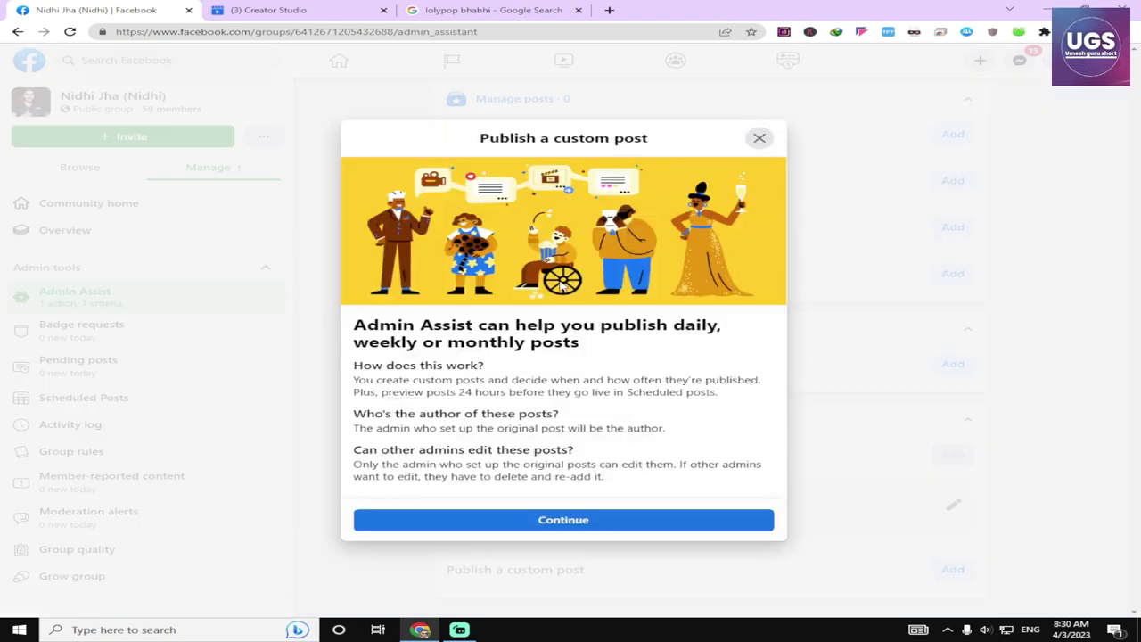
left_click(613, 526)
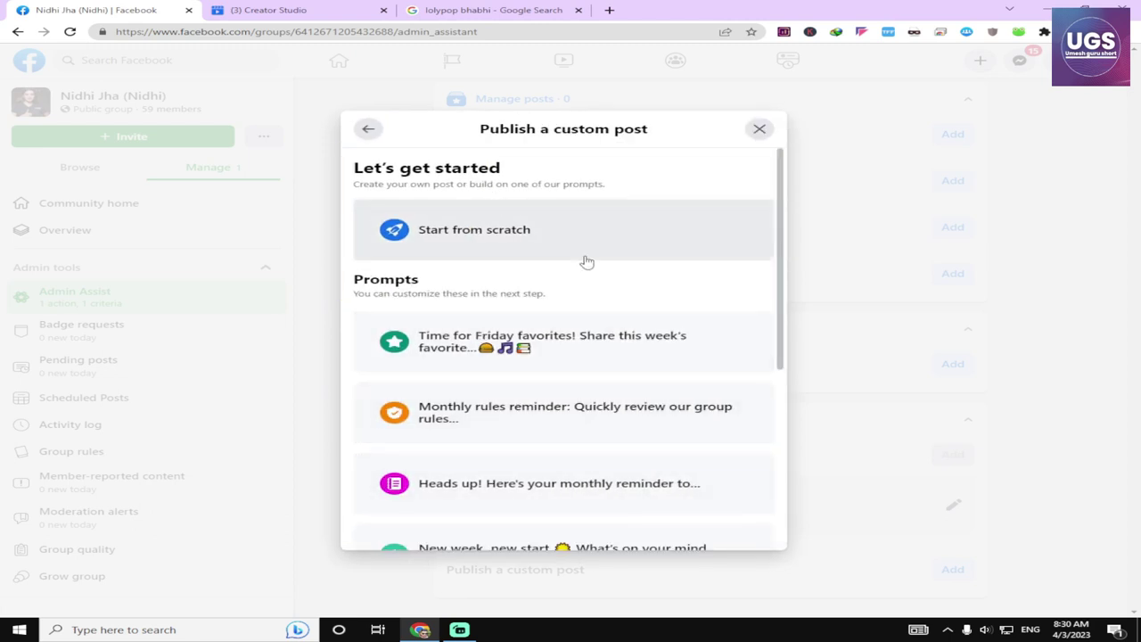
Examine the ready-made prompts offered for the custom post
scroll(535, 401, "down", 4)
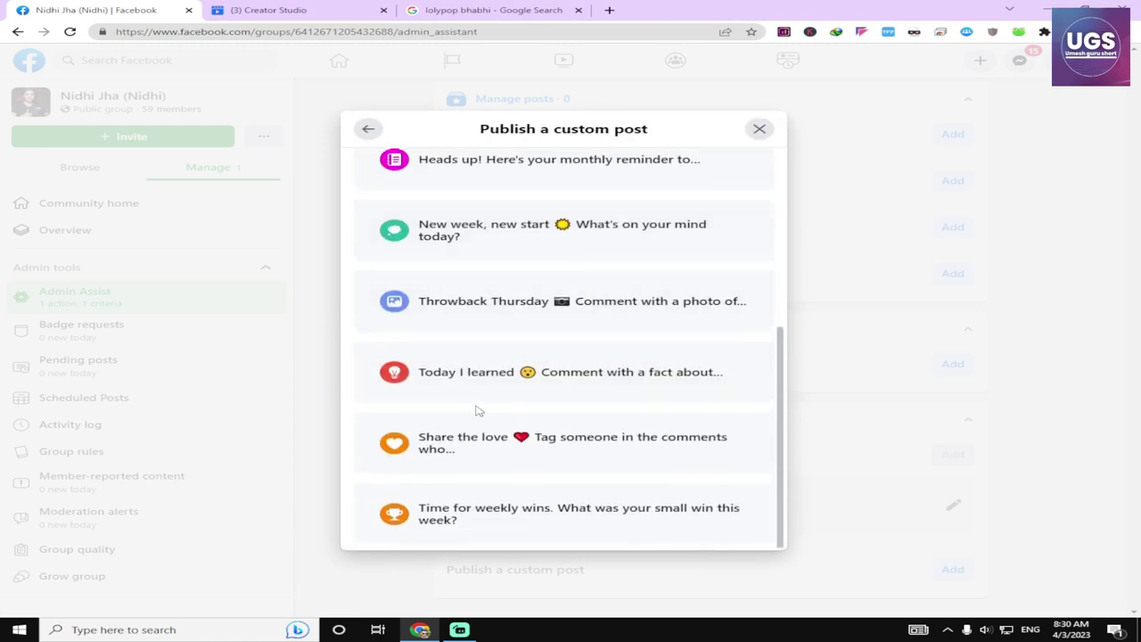
scroll(446, 401, "up", 4)
scroll(520, 499, "down", 4)
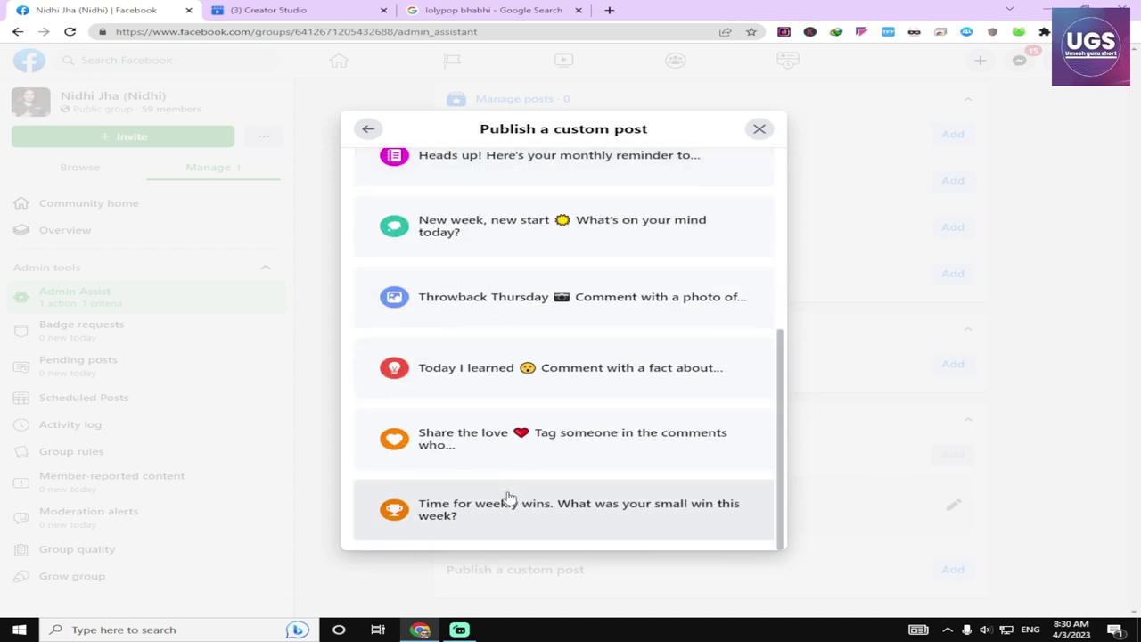
scroll(472, 339, "up", 3)
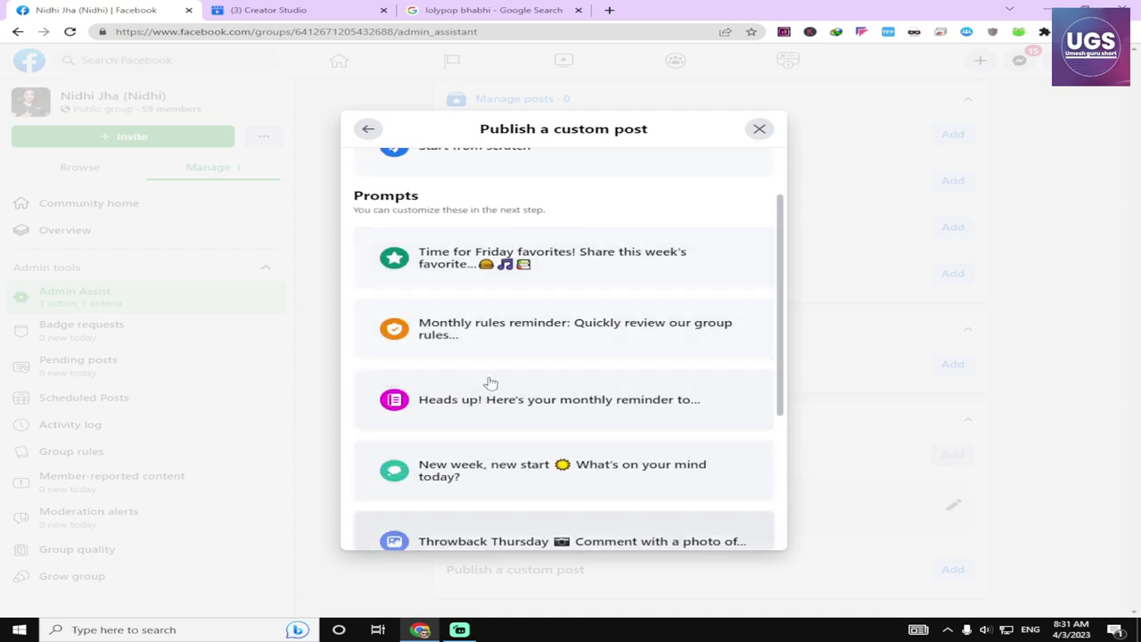
scroll(546, 421, "up", 2)
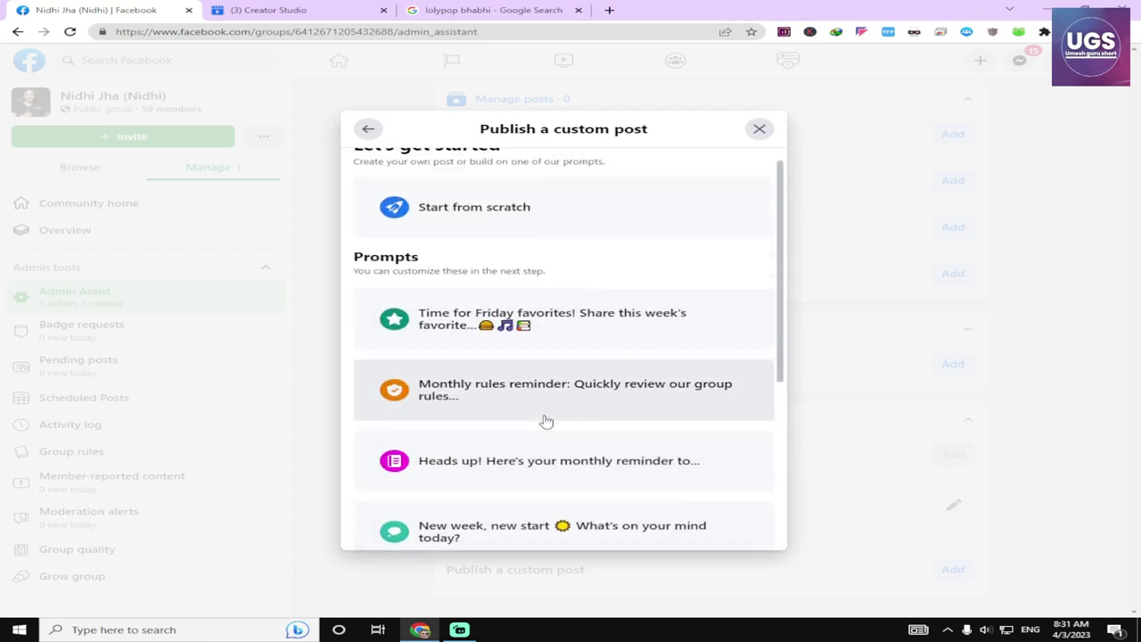
scroll(526, 321, "up", 1)
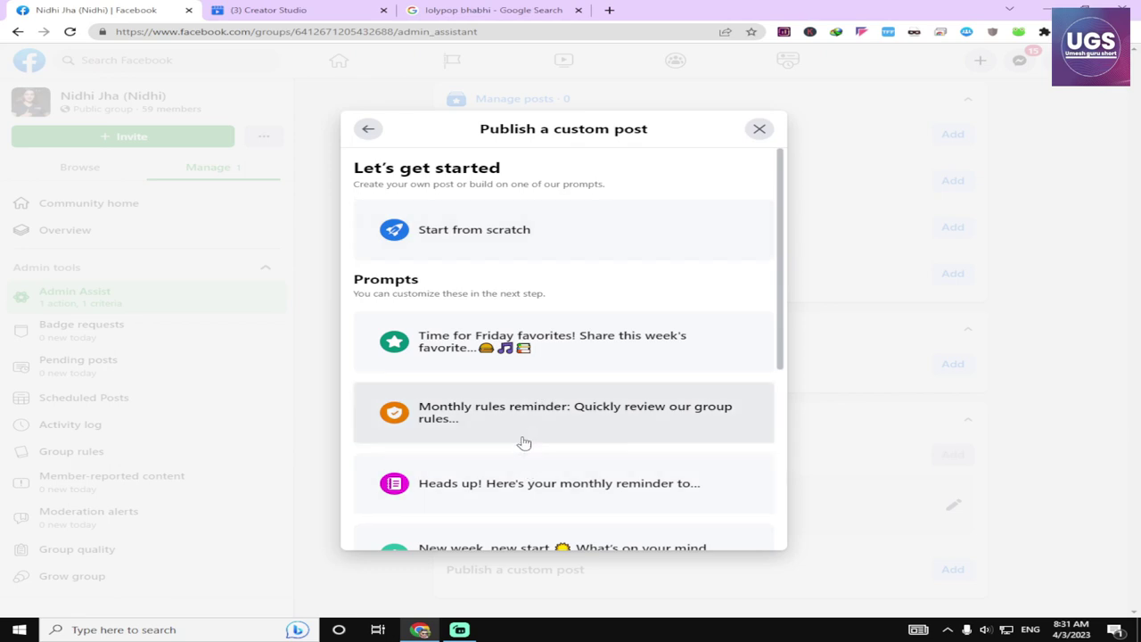
scroll(525, 443, "down", 3)
scroll(505, 458, "up", 3)
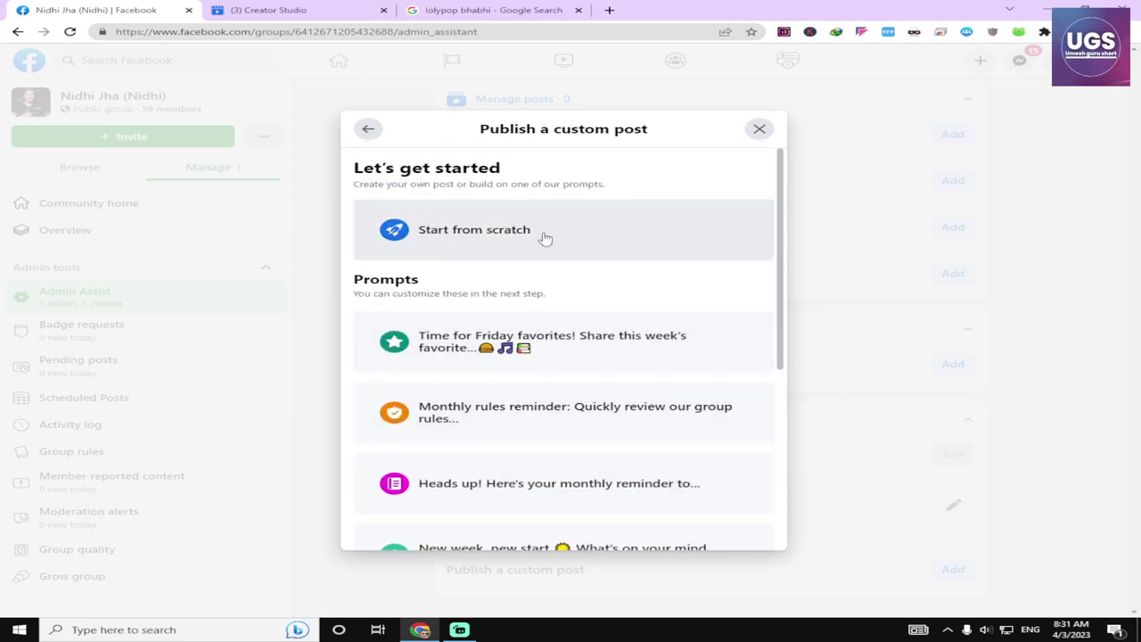
Start the custom post from scratch and enter "Hi everyone" as its message
left_click(546, 239)
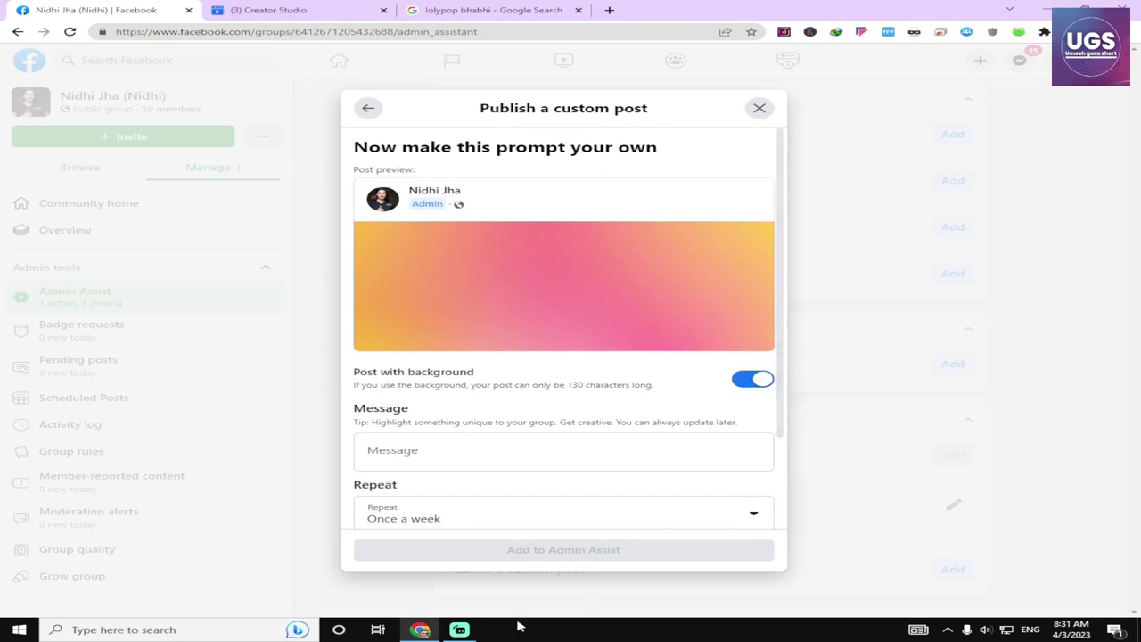
left_click(485, 449)
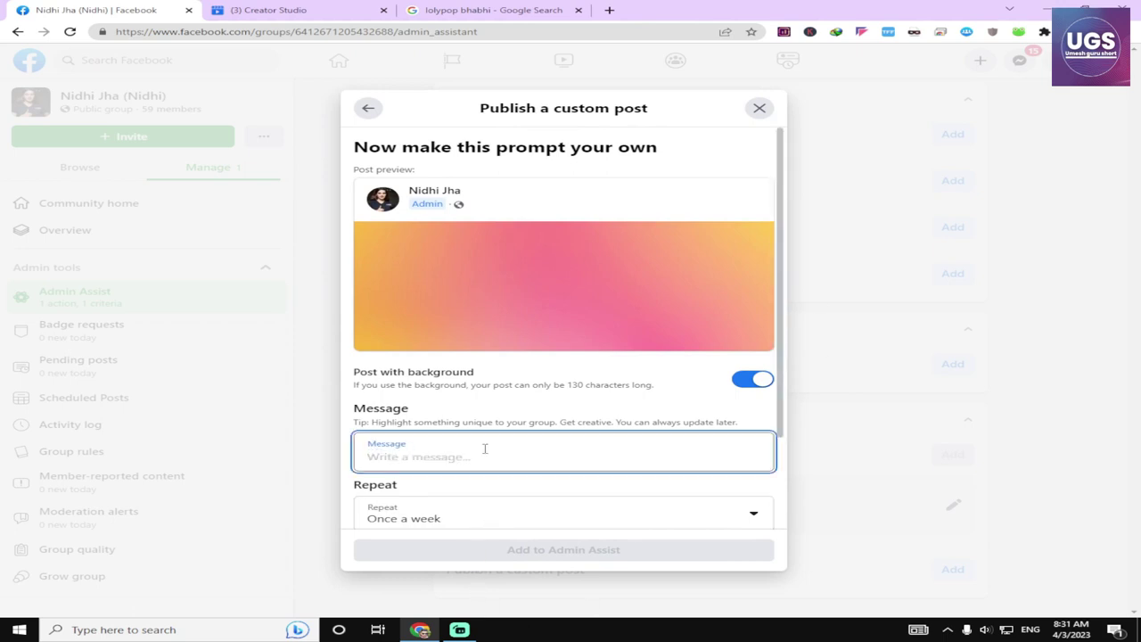
type("Hi everyone")
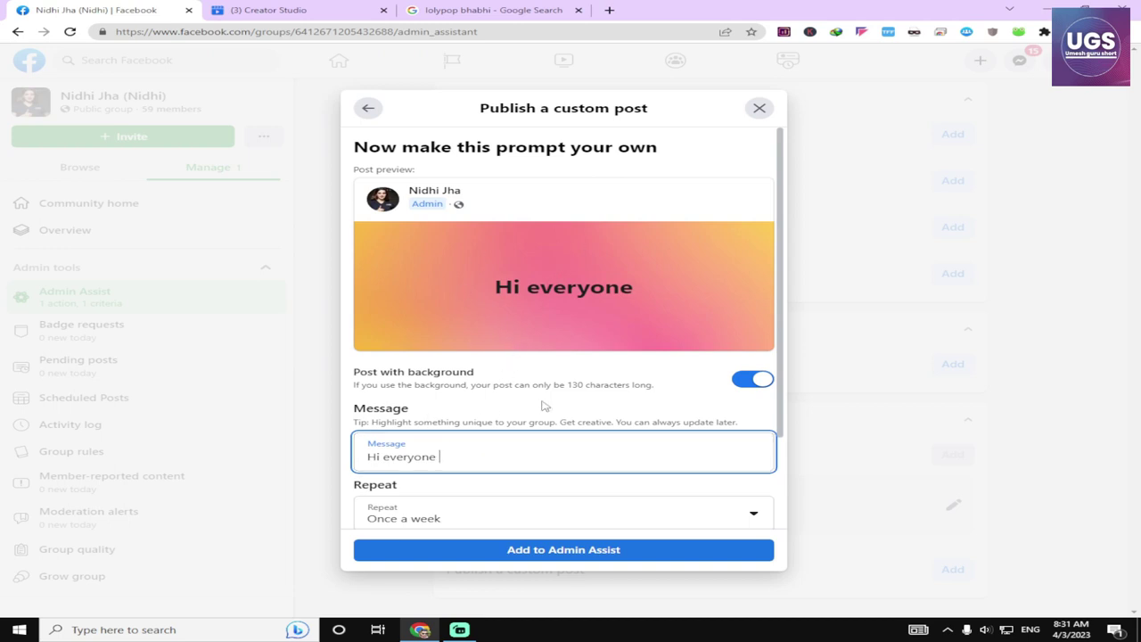
Keep the custom post repeating once a week and set its first-post time to 8:30 PM
scroll(367, 369, "down", 2)
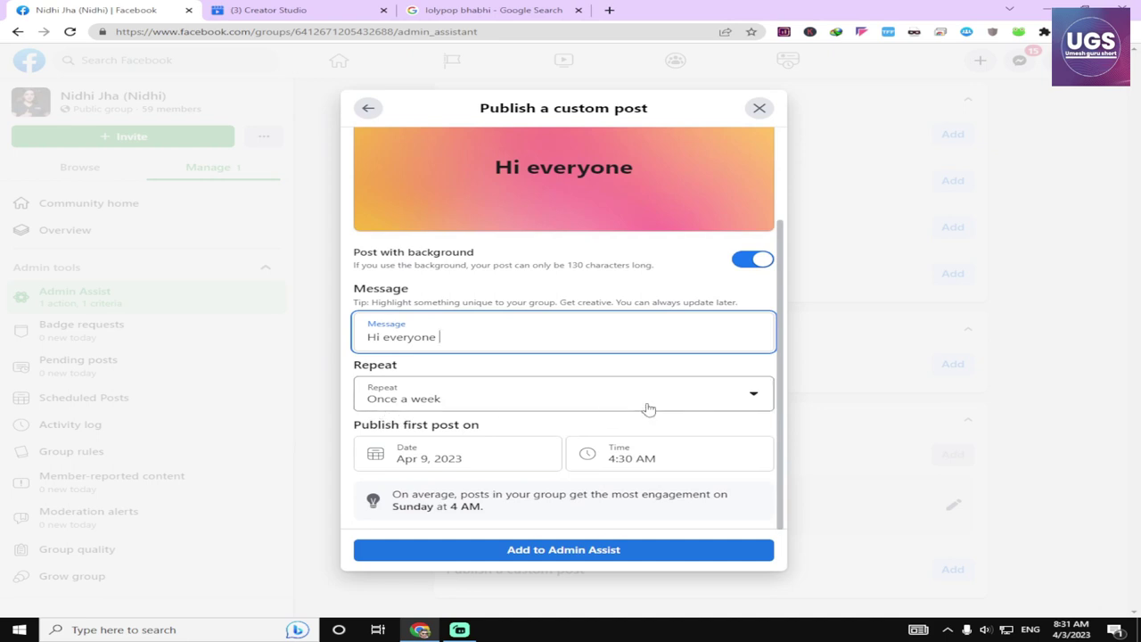
left_click(701, 398)
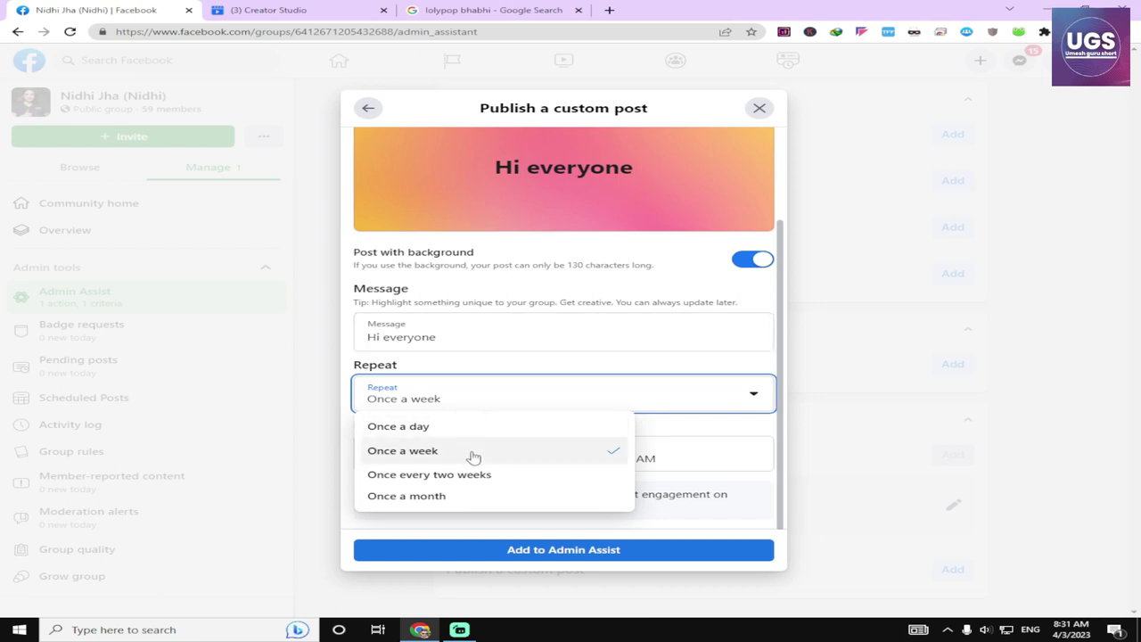
left_click(637, 248)
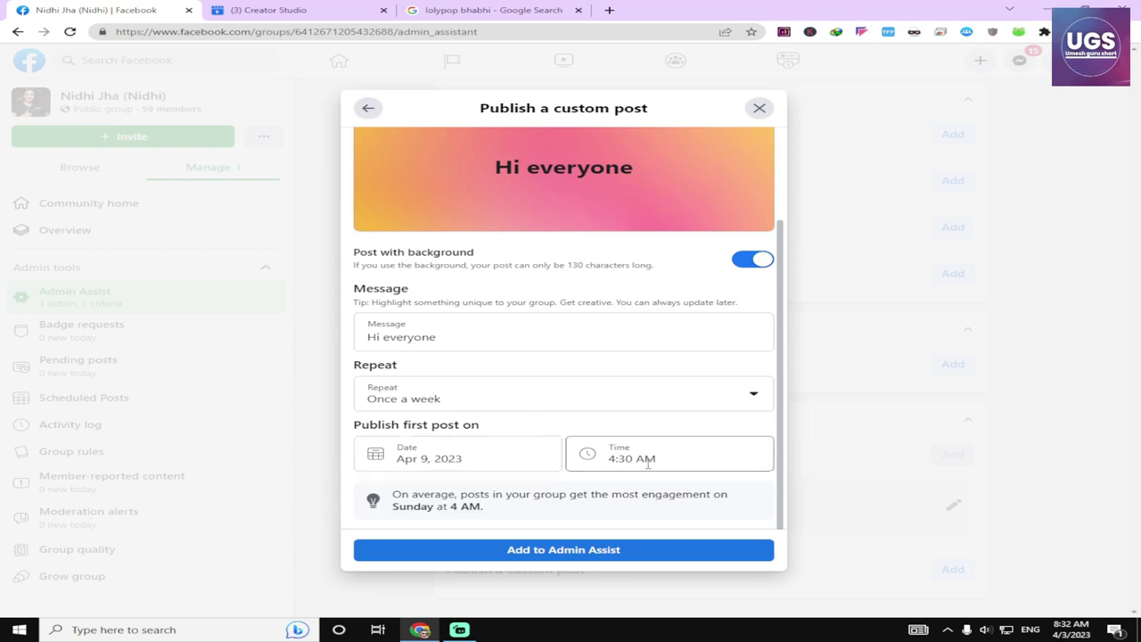
left_click(621, 458)
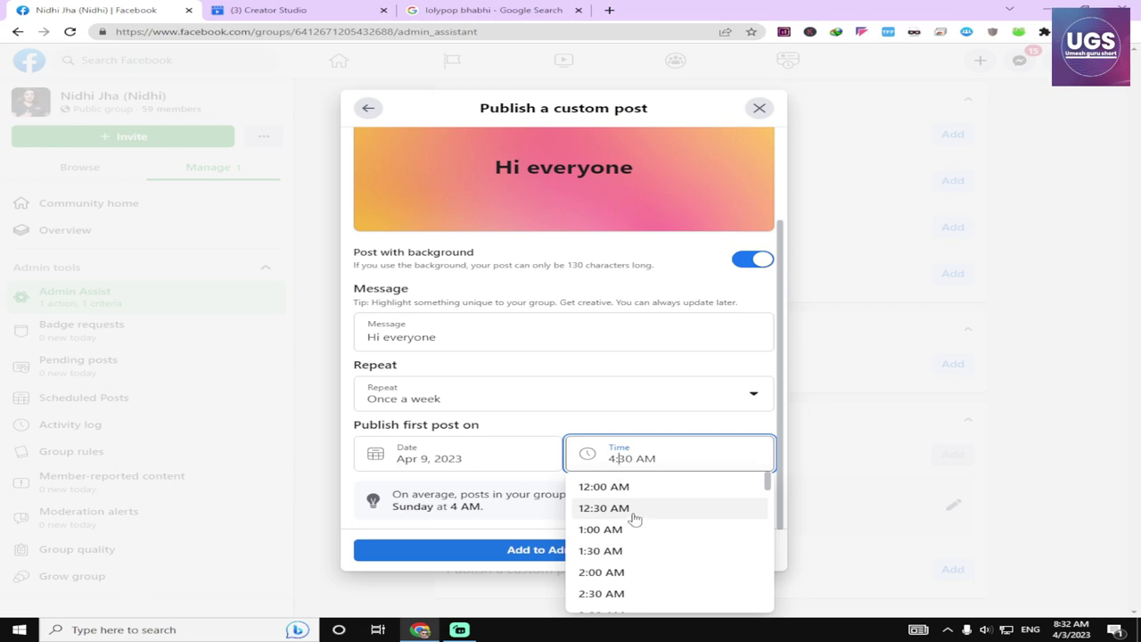
scroll(634, 520, "down", 2)
scroll(645, 560, "down", 5)
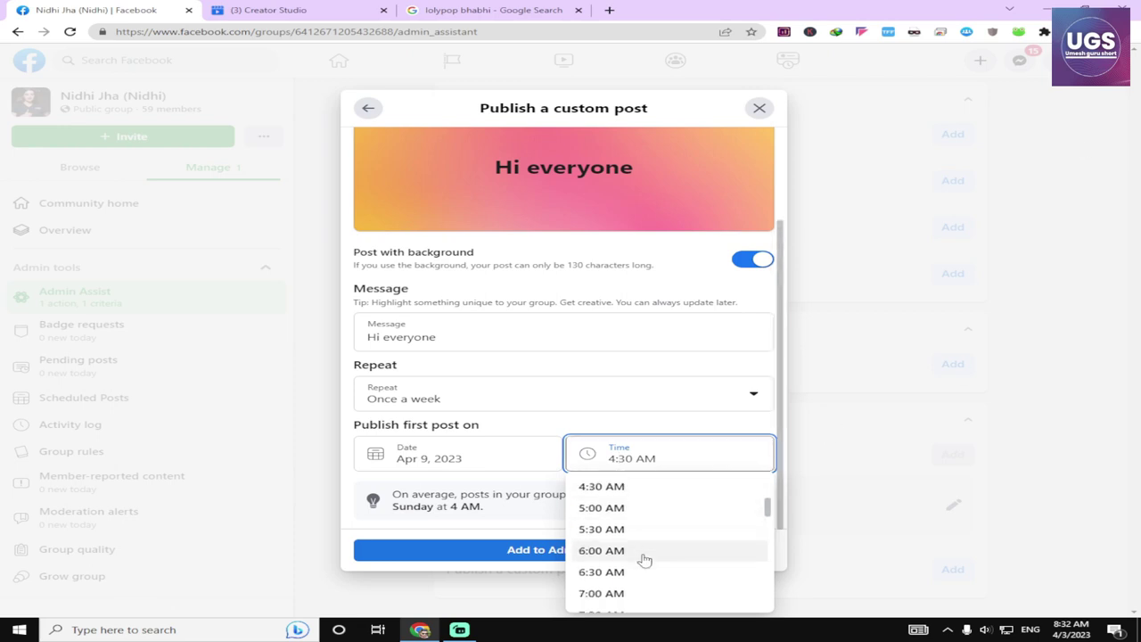
scroll(647, 560, "down", 3)
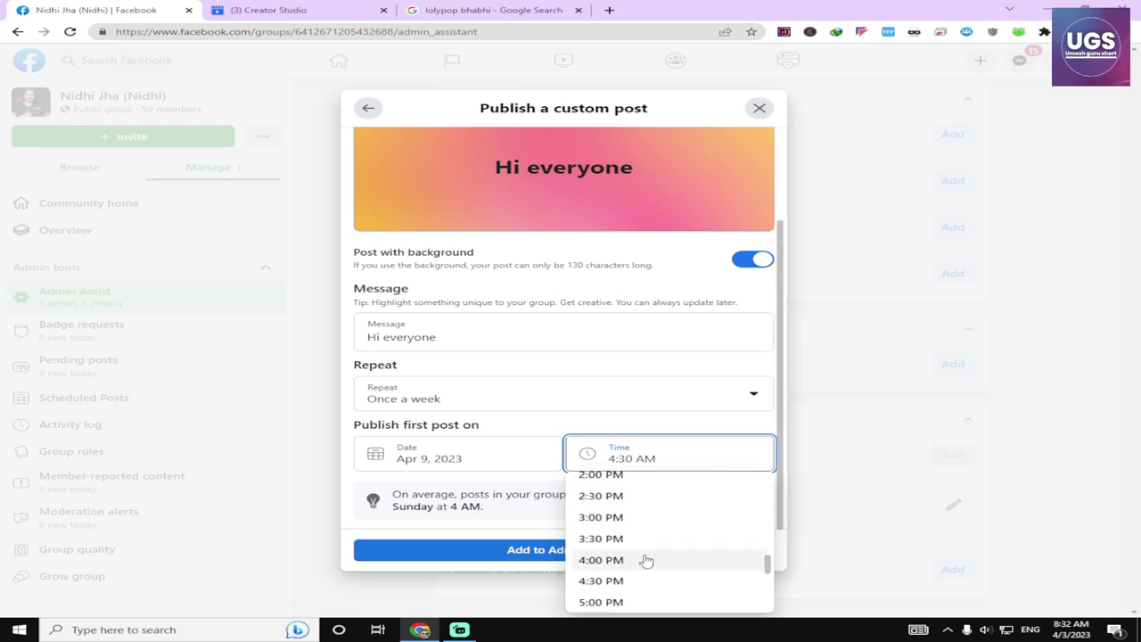
scroll(646, 560, "down", 1)
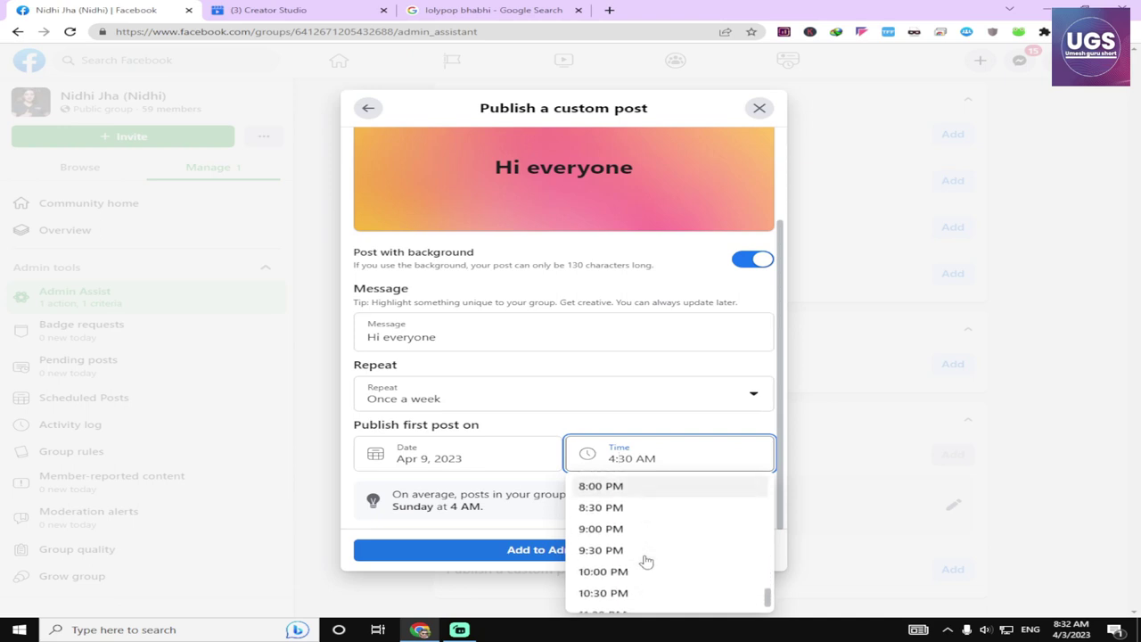
left_click(613, 507)
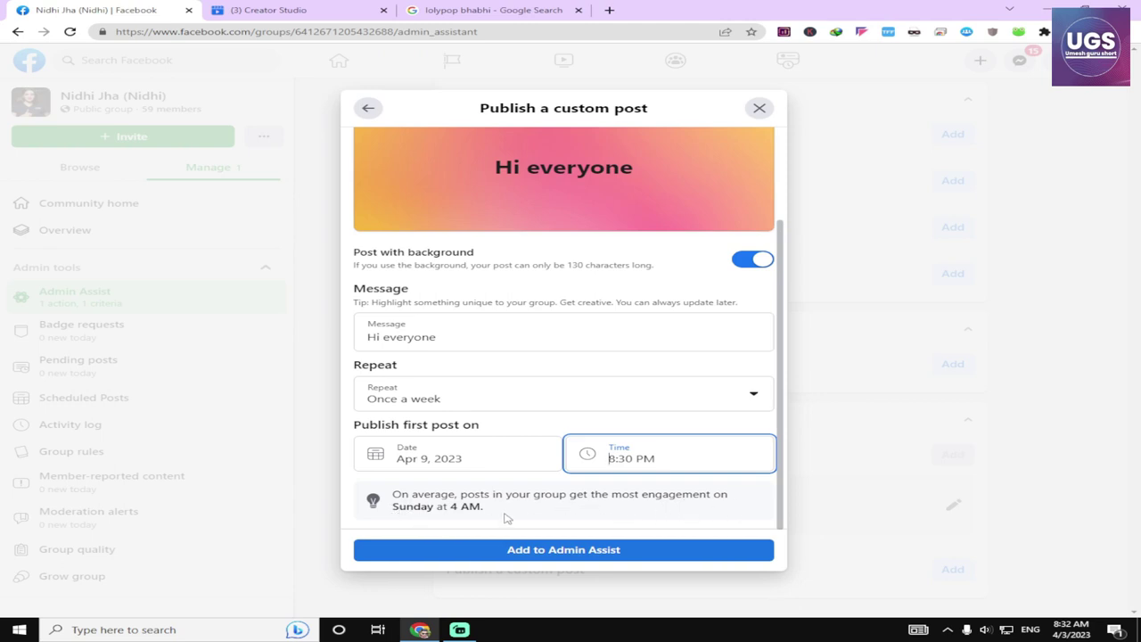
Check the date and time choices without changing them and add the custom post to Admin Assist
left_click(449, 459)
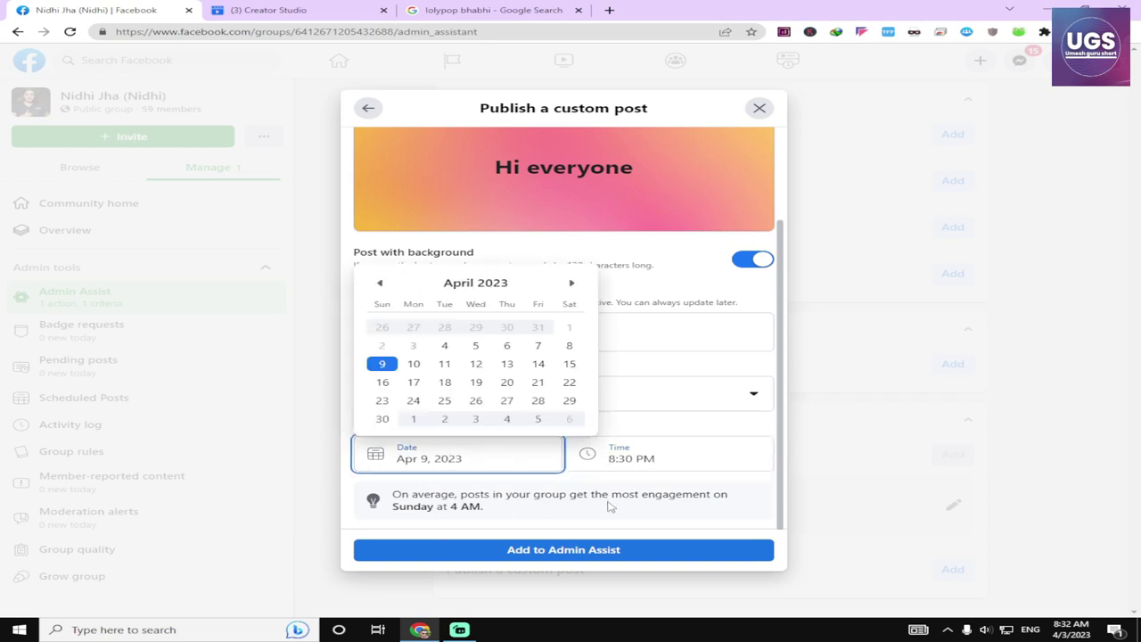
left_click(506, 507)
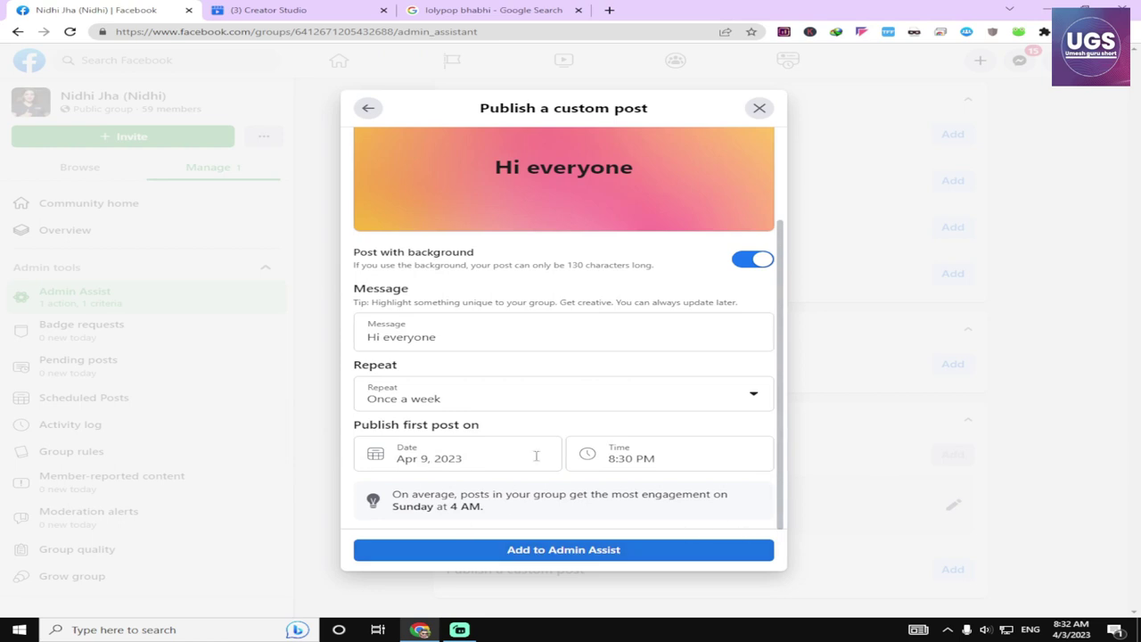
left_click(614, 455)
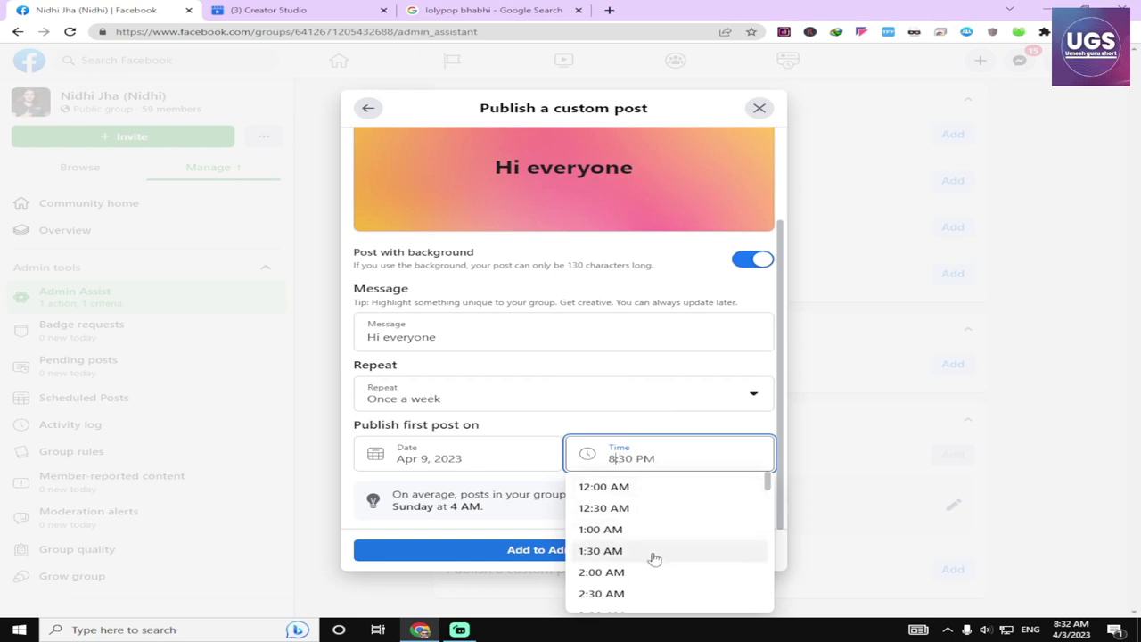
left_click(628, 254)
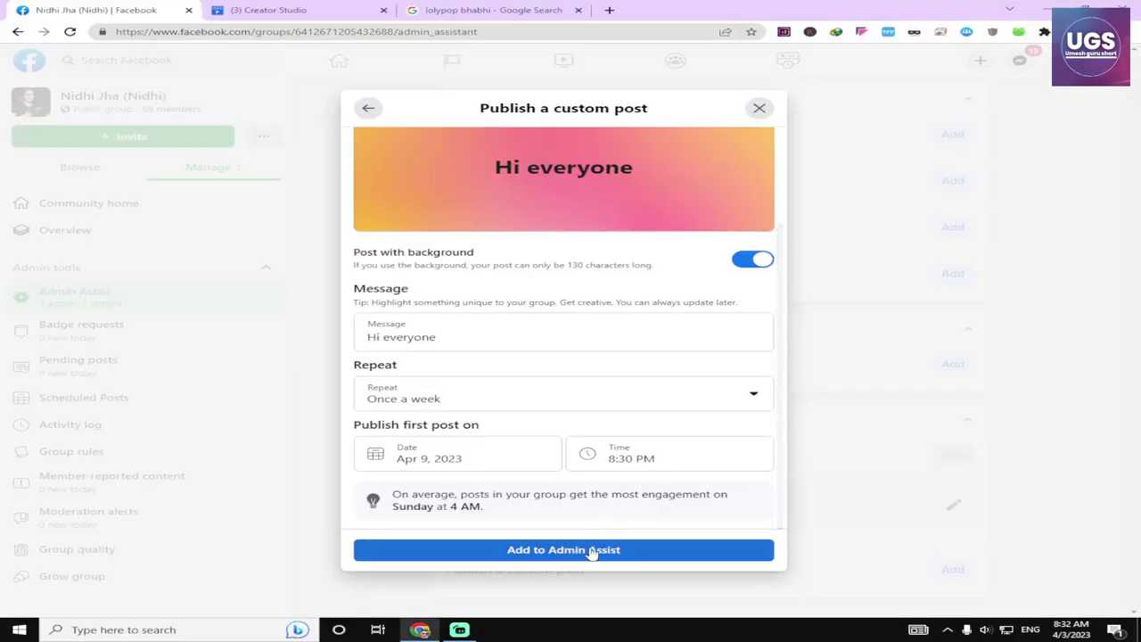
left_click(644, 549)
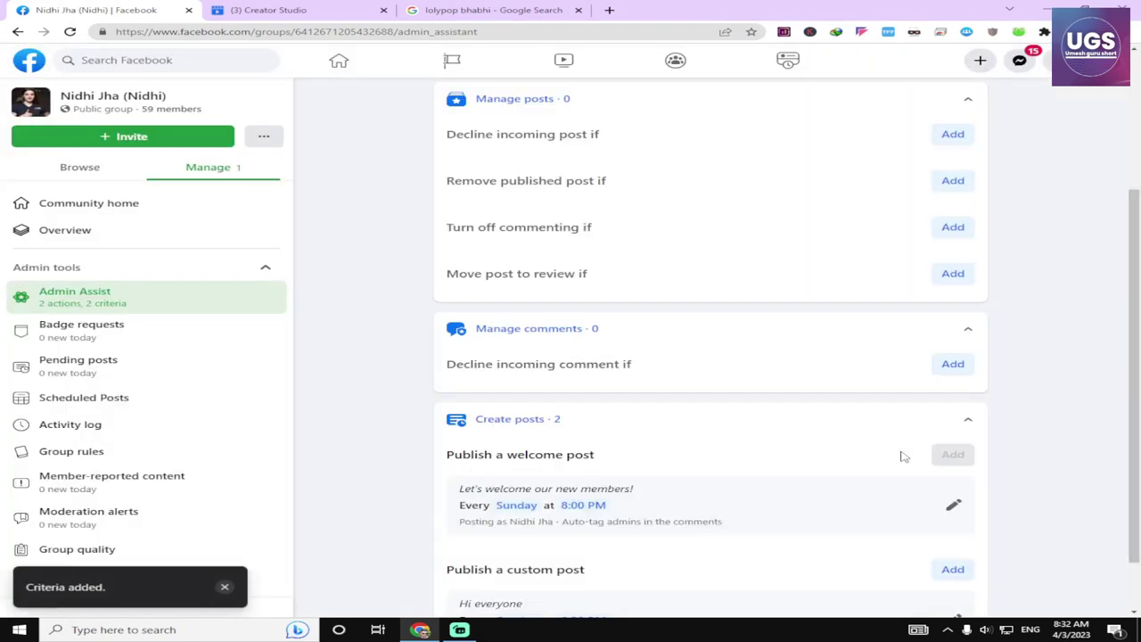
scroll(833, 504, "down", 1)
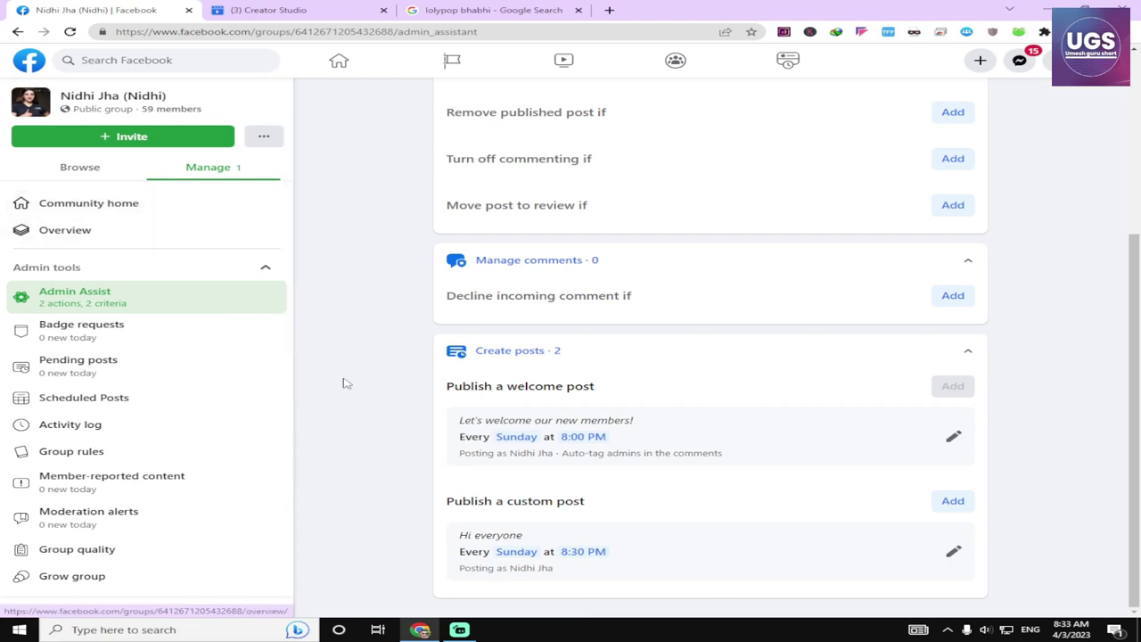
scroll(342, 382, "up", 2)
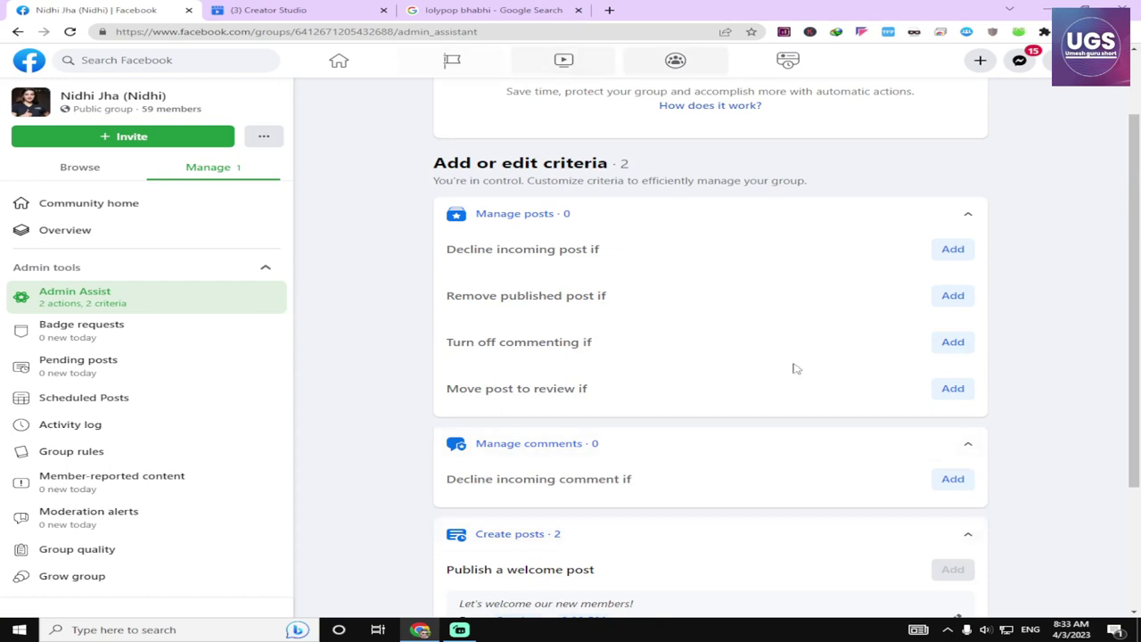